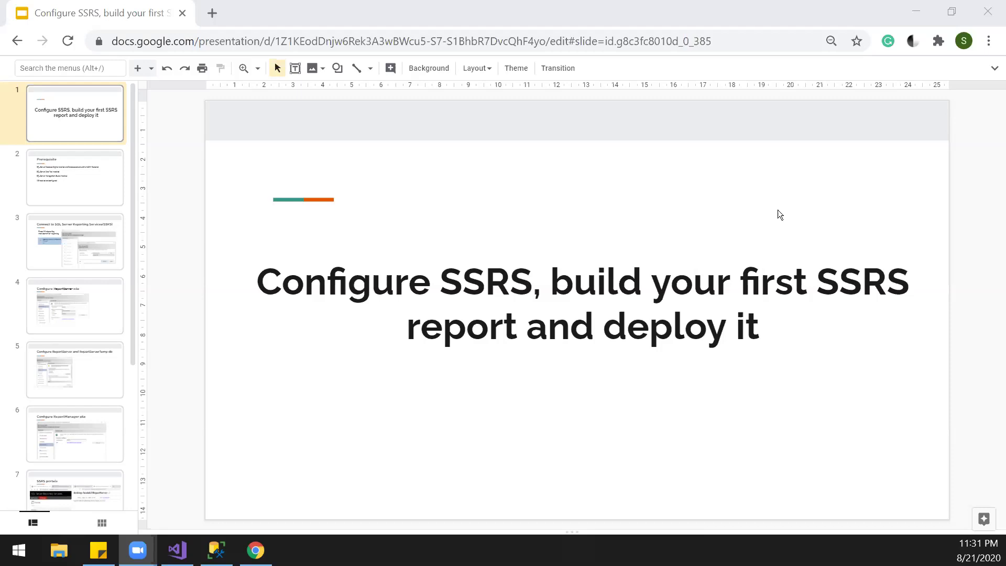
Go from the Prerequisite slide to the 'Connect to SQL Server Reporting Services (SSRS)' slide.
click(72, 169)
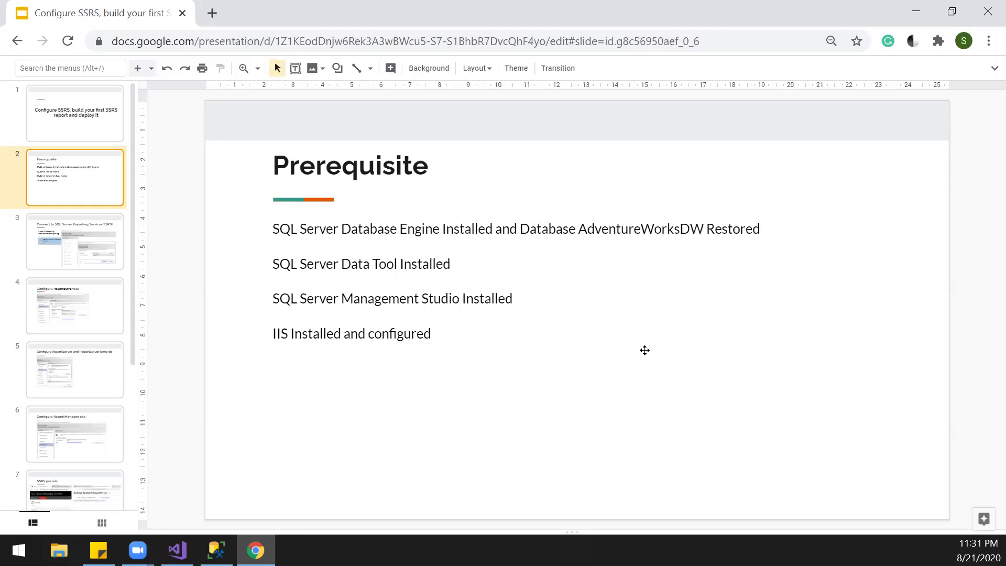
click(108, 259)
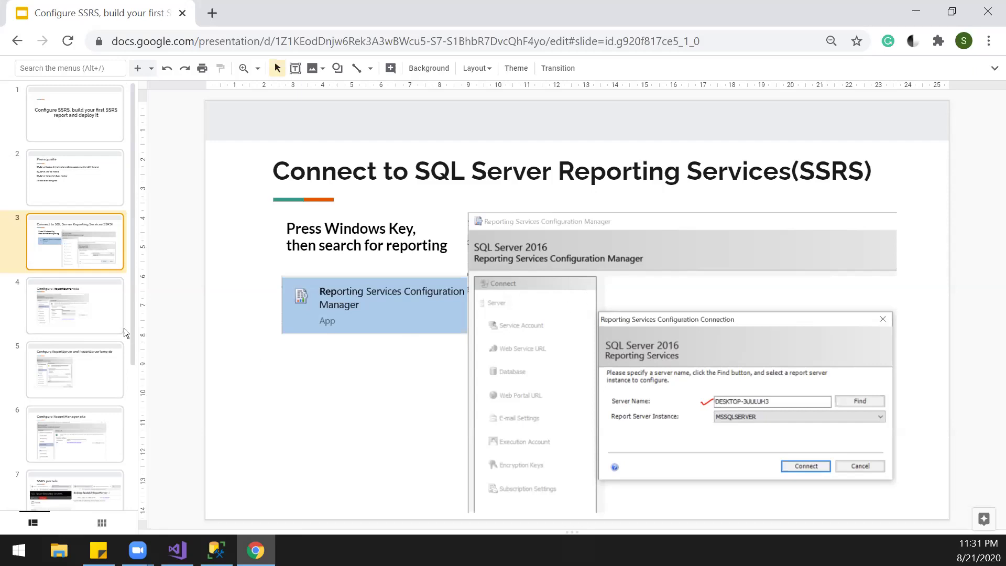
Page through the ReportServer site, databases and ReportManager slides to slide 7 'SSRS portals'.
click(79, 315)
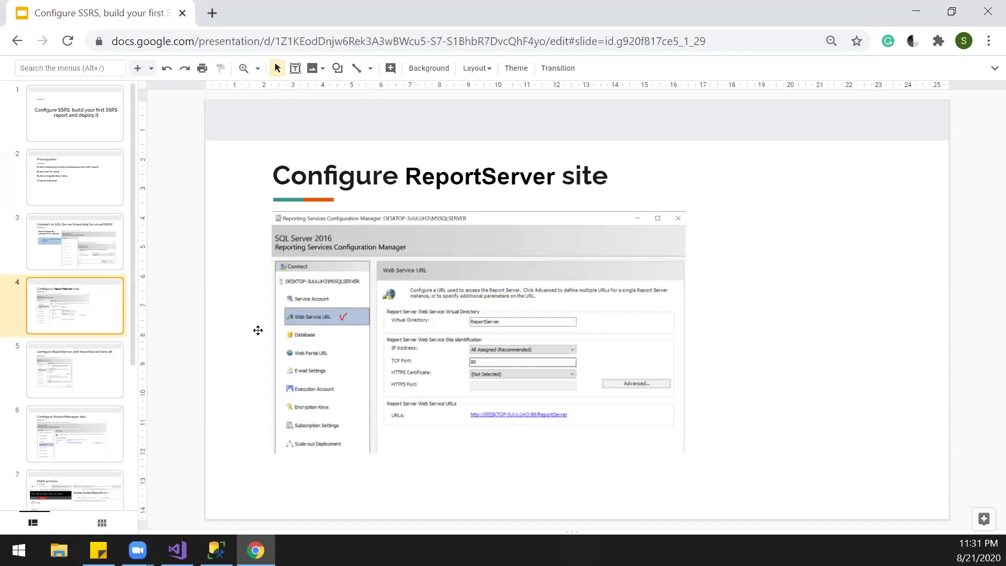
click(59, 358)
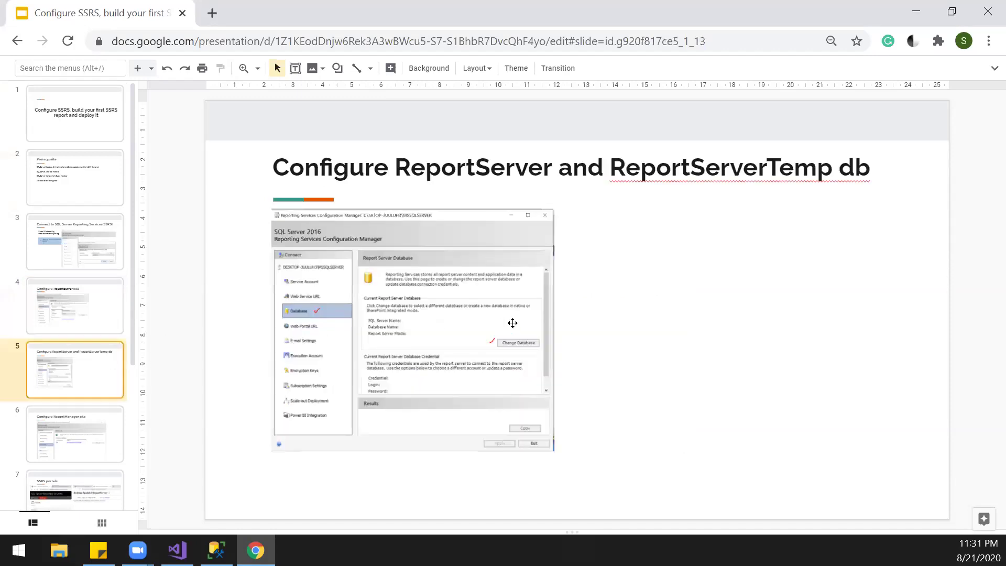
click(83, 424)
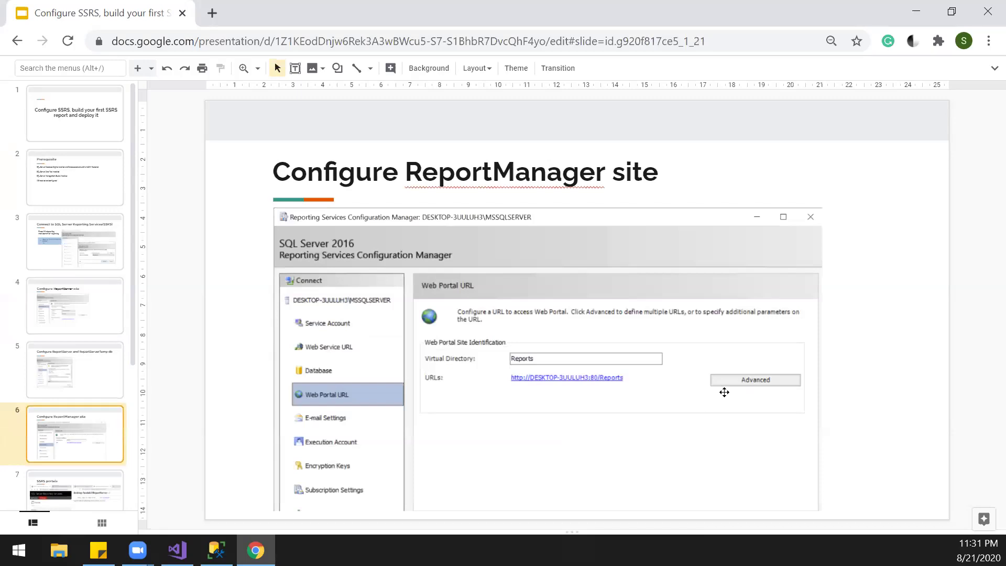
key(Down)
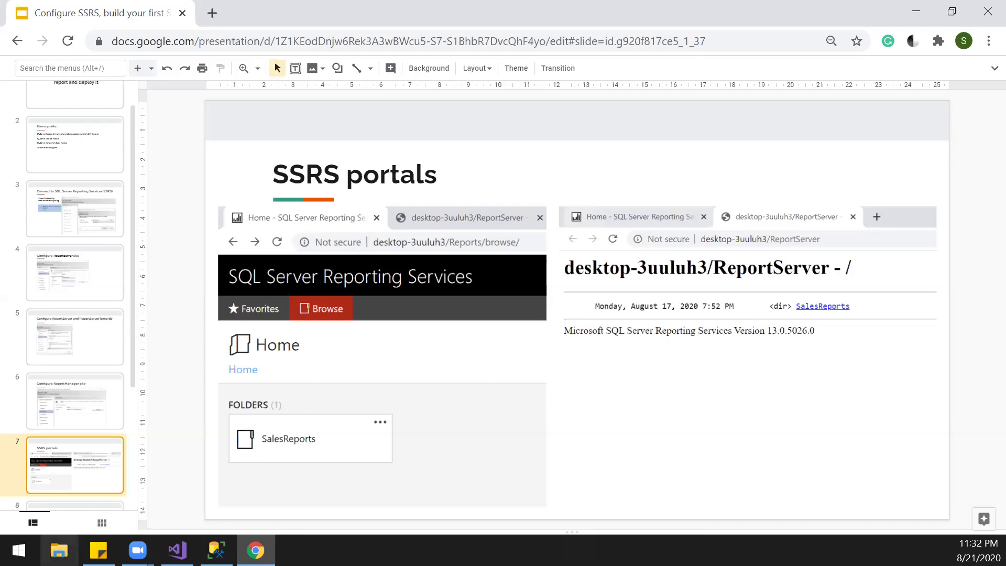
Launch Reporting Services Configuration Manager and connect to DESKTOP-3UULUH3, instance MSSQLSERVER.
click(19, 550)
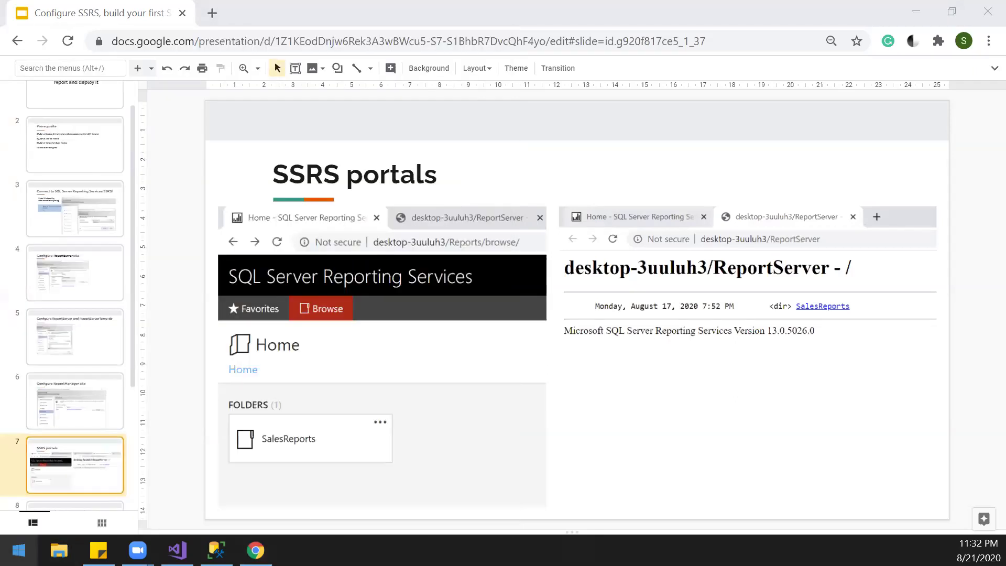
key(super)
text(repor)
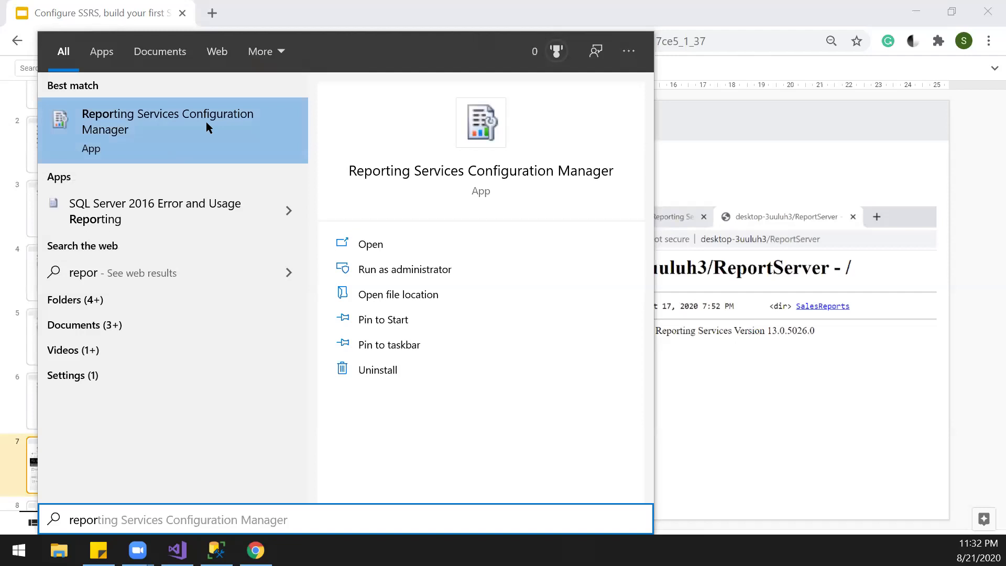
click(206, 127)
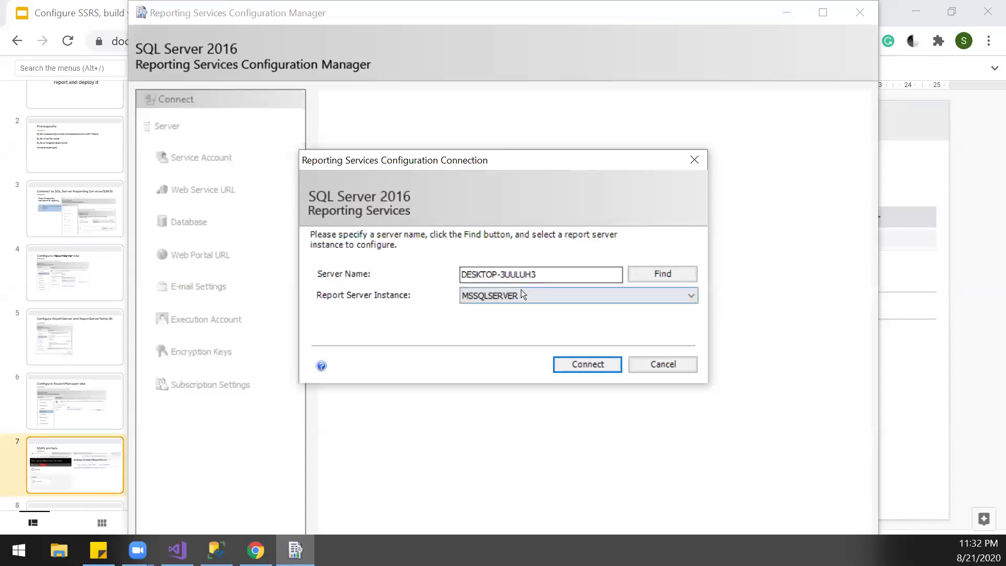
click(569, 297)
click(569, 271)
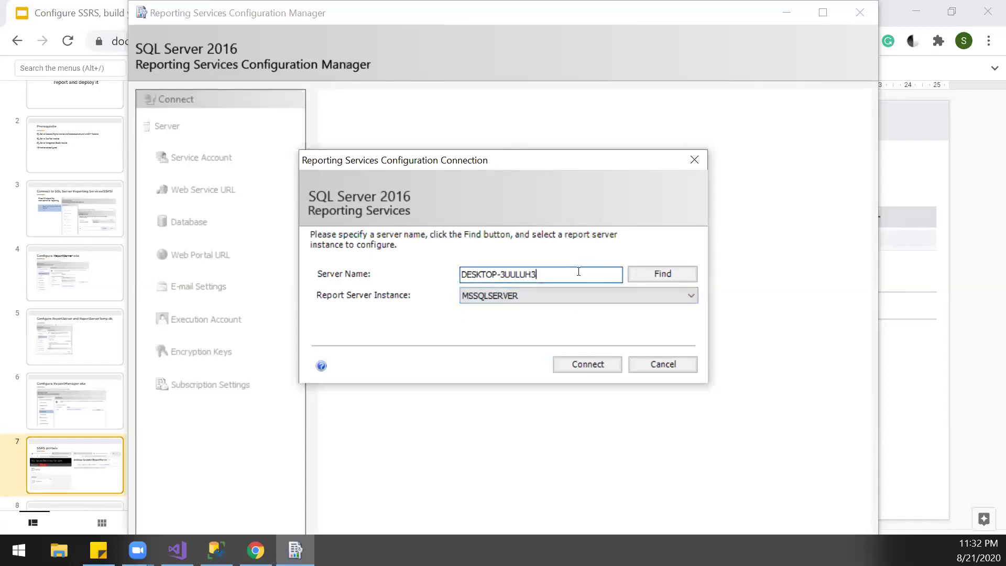
double_click(579, 272)
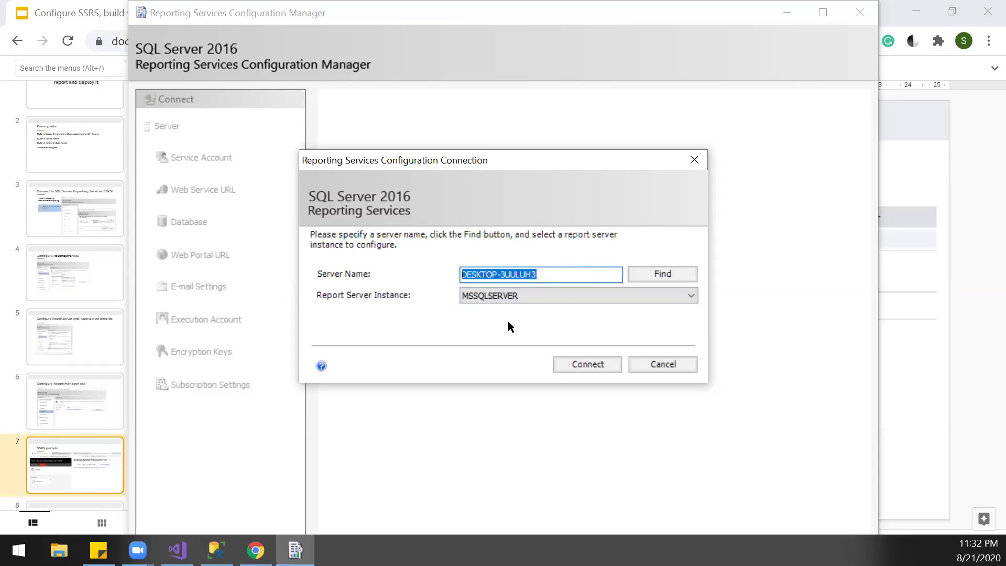
click(600, 363)
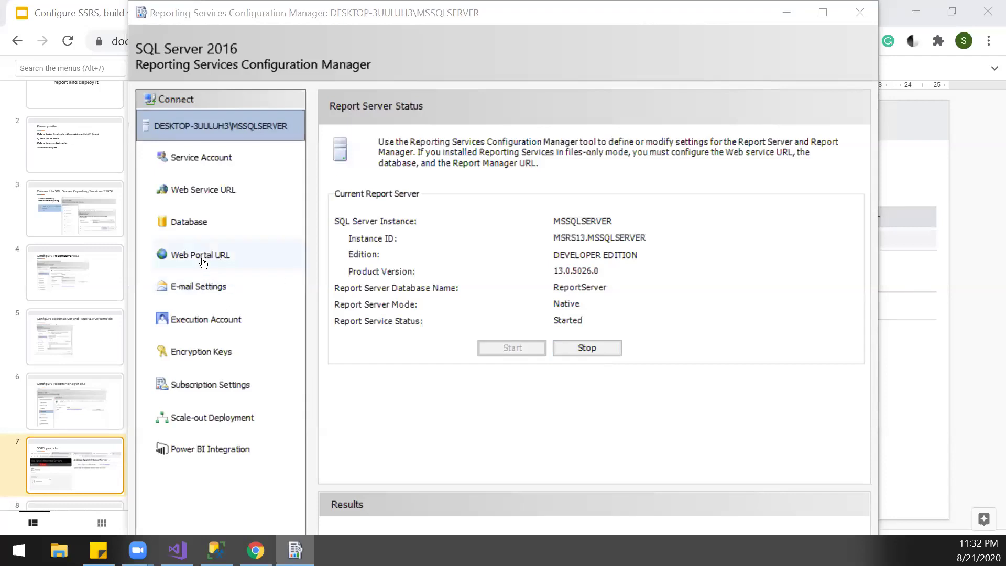
Choose to create a new report server database and test the database server connection.
click(220, 222)
click(805, 292)
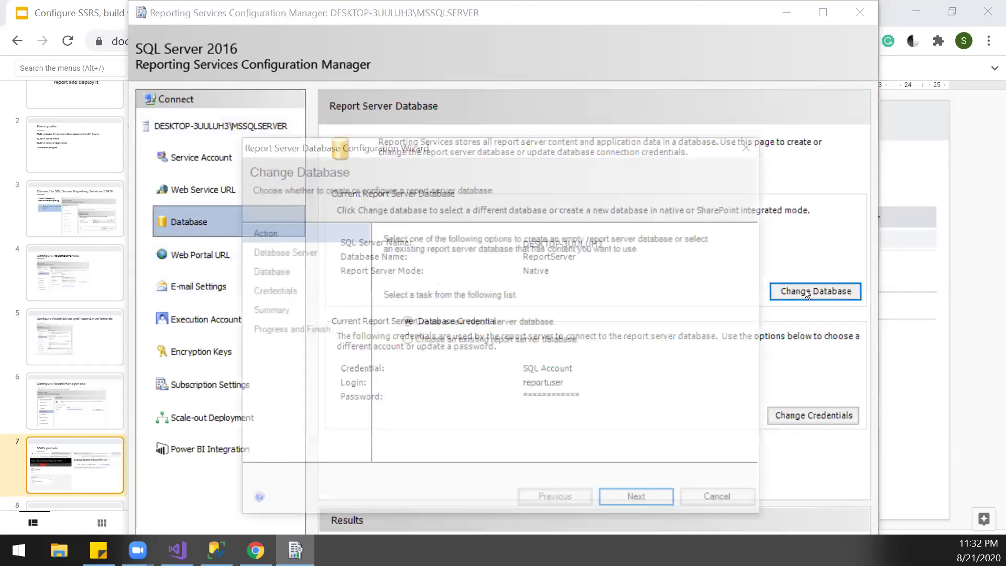
drag(573, 145, 574, 85)
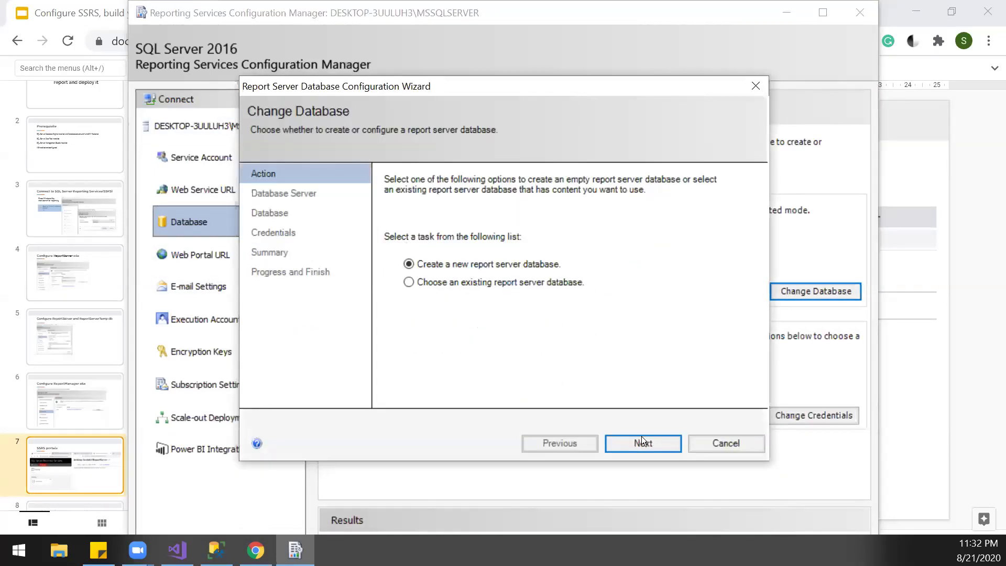
click(641, 436)
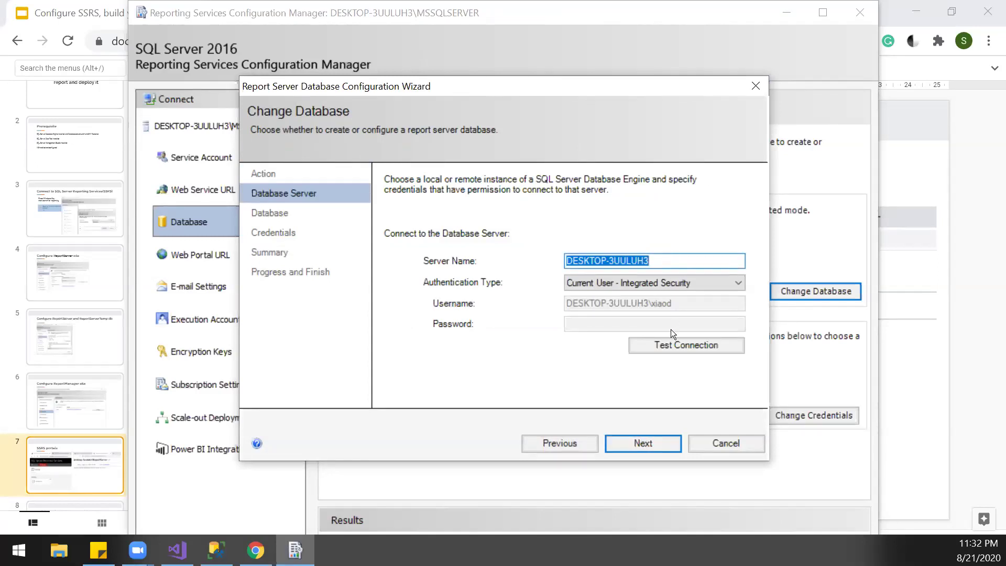
click(679, 346)
click(542, 326)
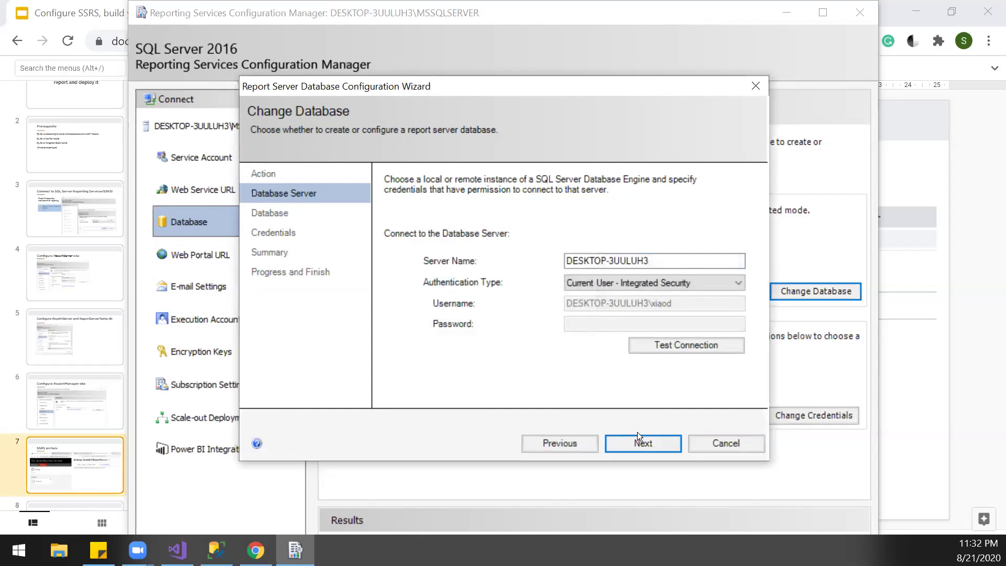
Keep the database name ReportServer and advance to the credentials step.
click(637, 437)
click(641, 229)
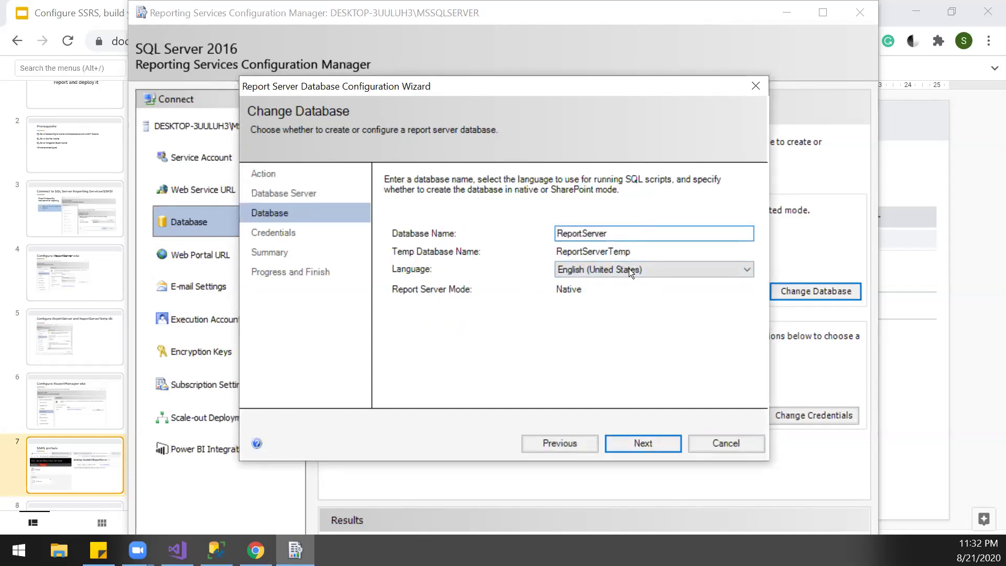
click(641, 444)
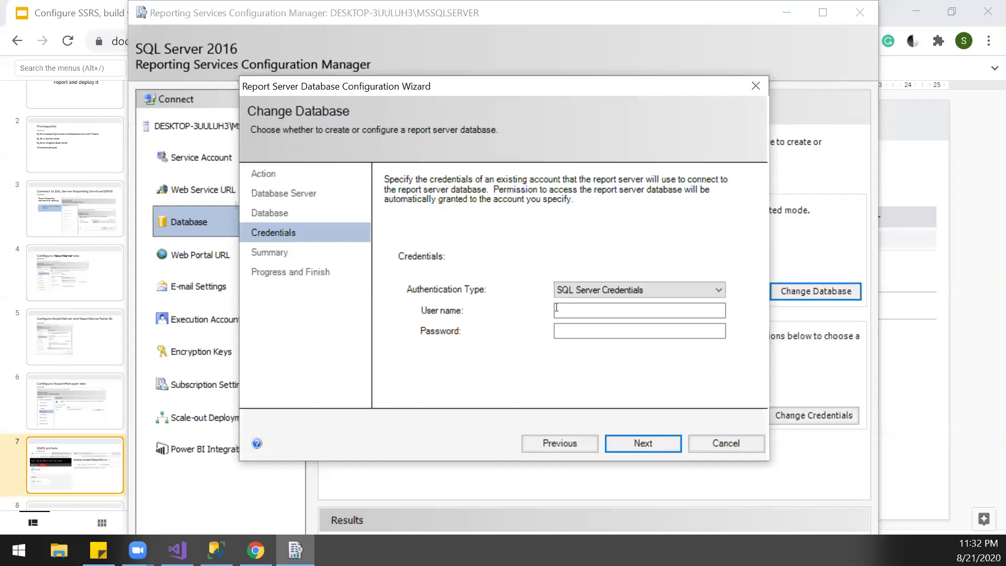
Connect SSMS to the local database engine and start a new query.
click(216, 550)
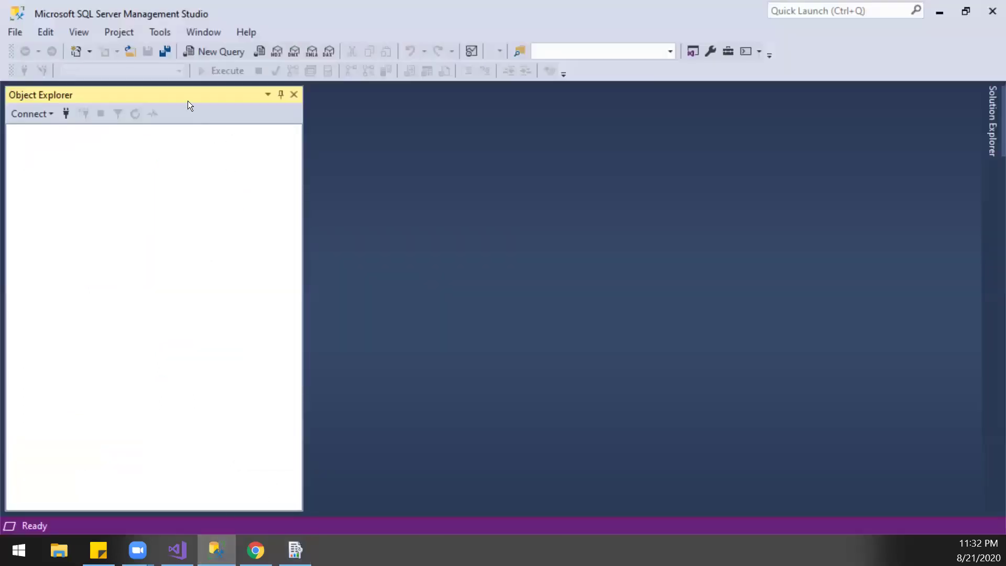
click(42, 113)
click(44, 132)
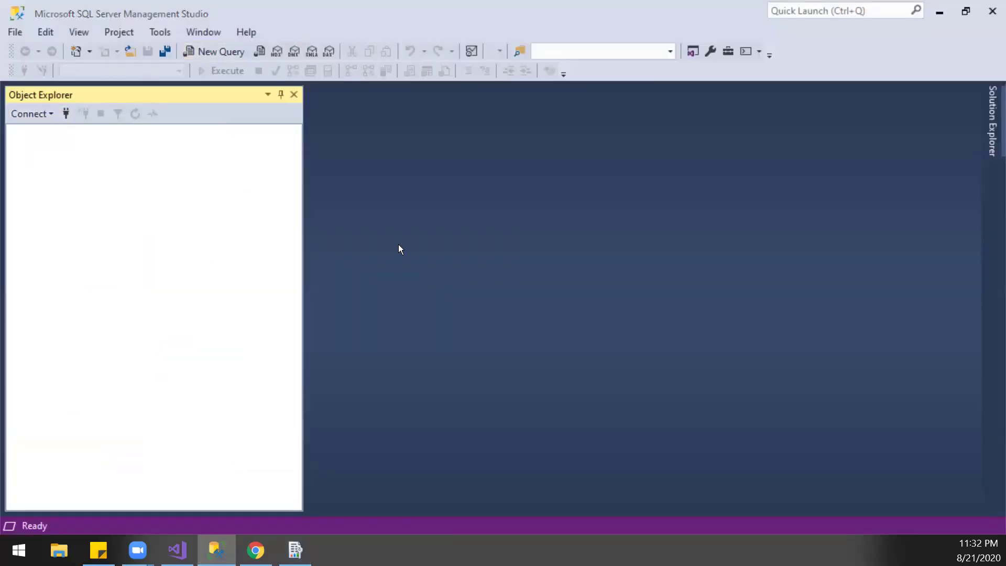
click(464, 291)
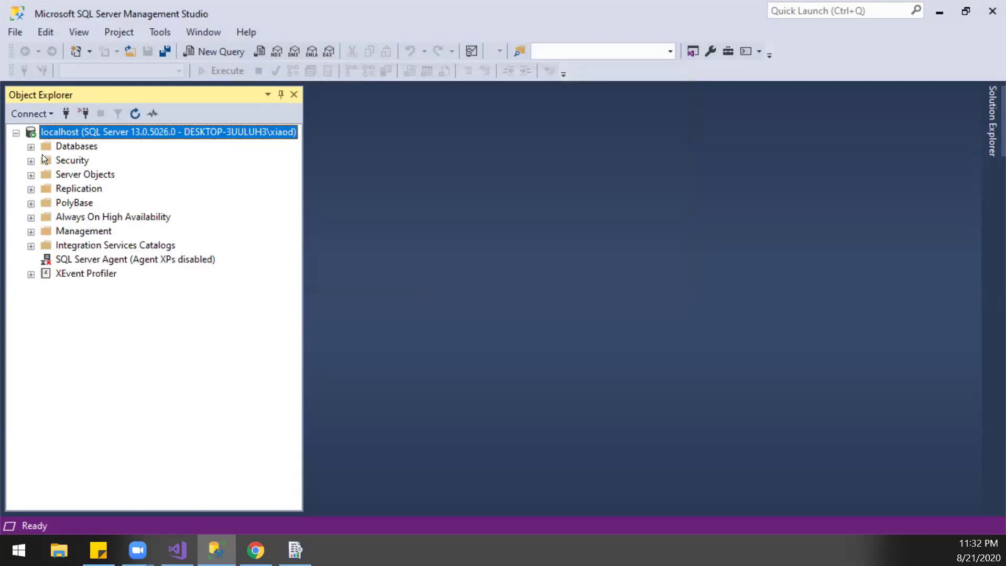
click(30, 146)
click(114, 203)
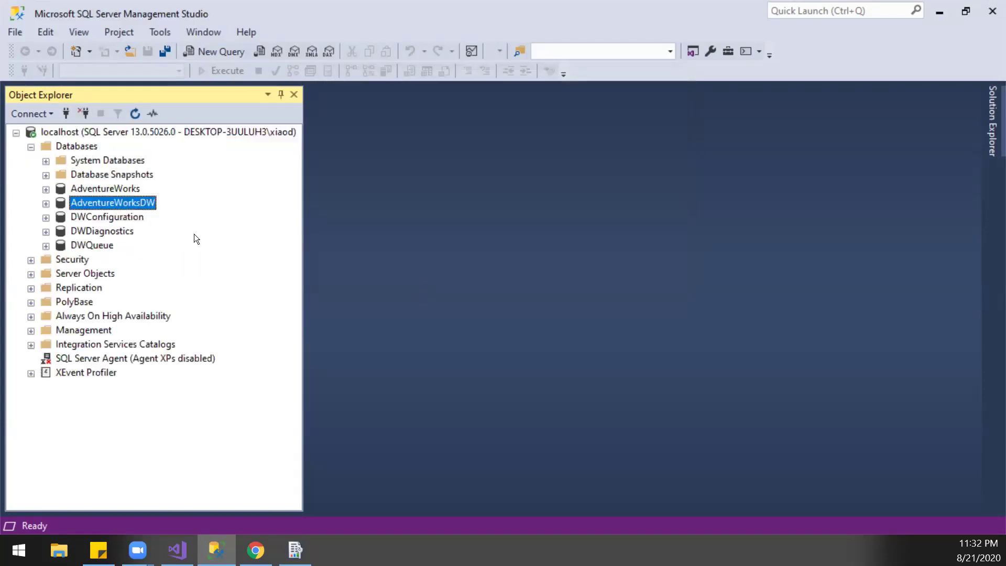
click(87, 147)
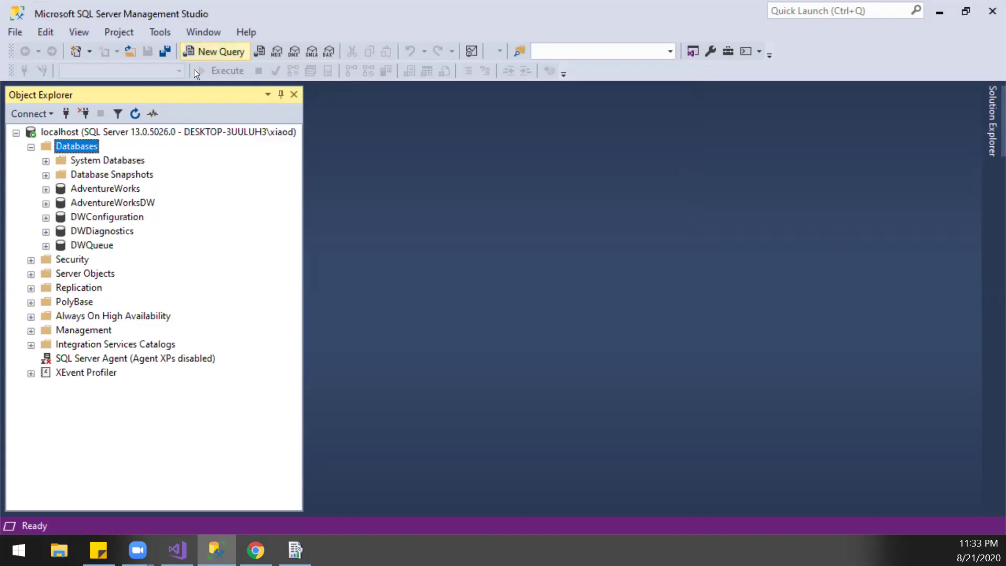
click(197, 54)
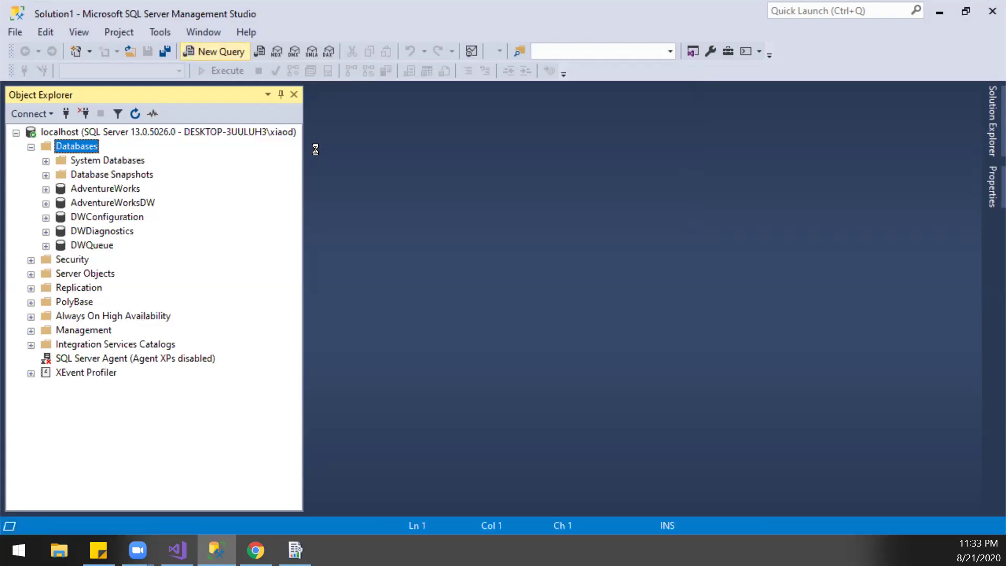
text(create log)
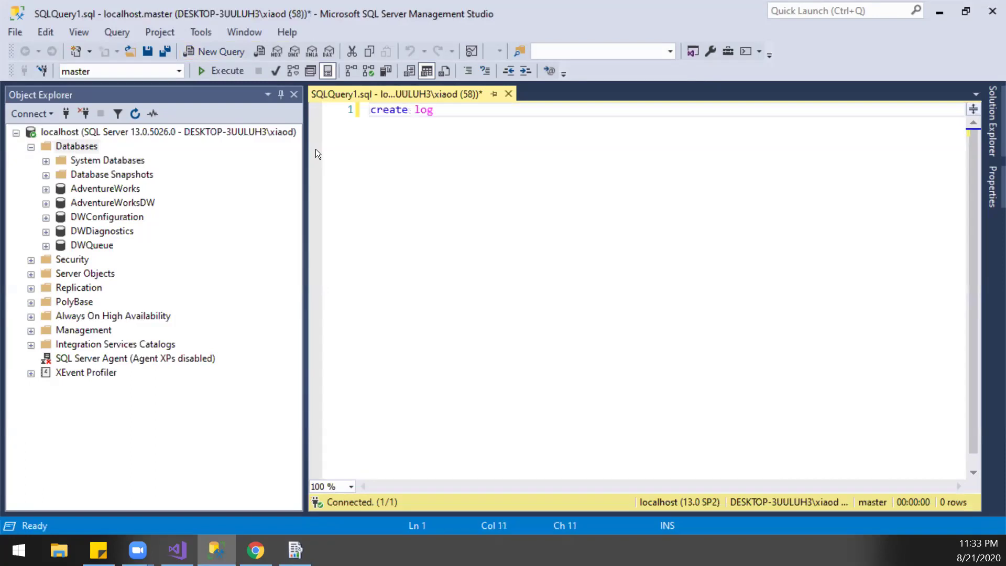
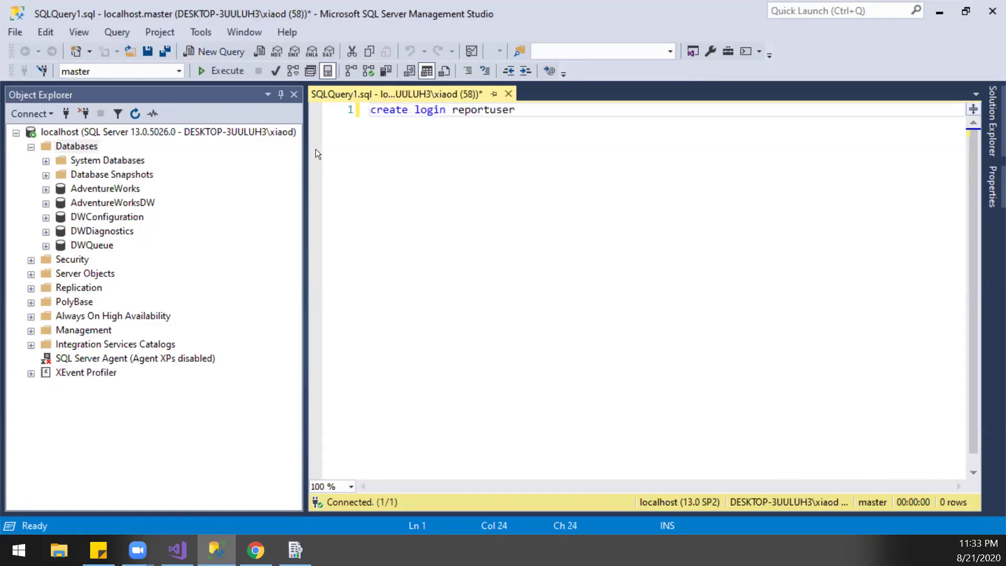
text( with password)
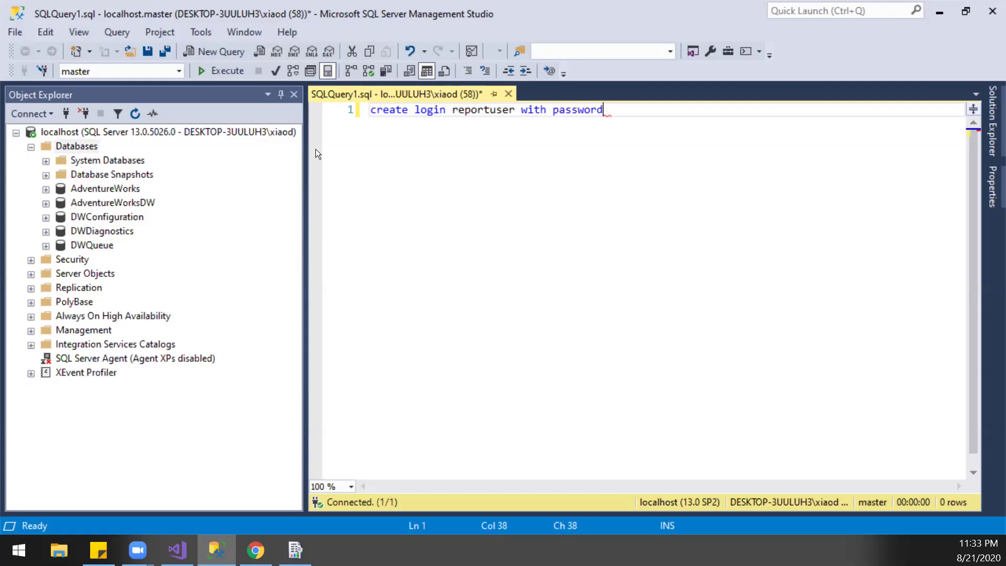
text( = ')
Run CREATE LOGIN reportuser with its password and copy the login name.
click(542, 110)
click(222, 71)
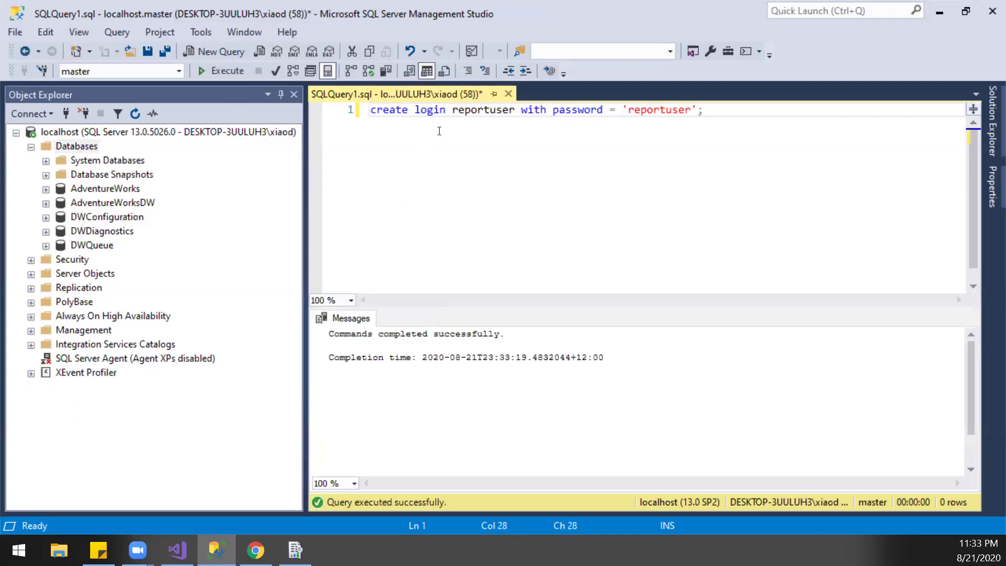
double_click(469, 111)
right_click(471, 112)
click(503, 139)
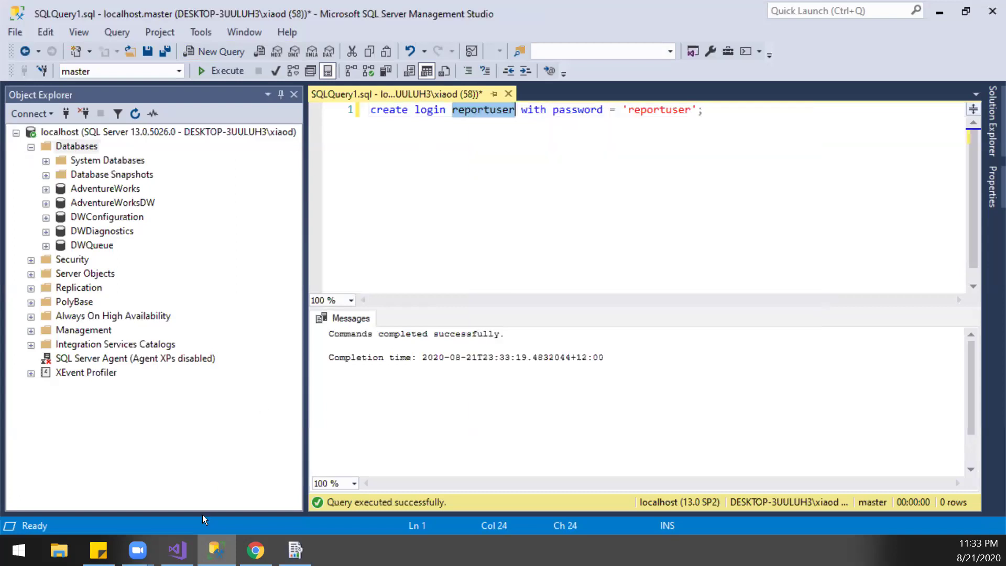
click(295, 551)
click(560, 312)
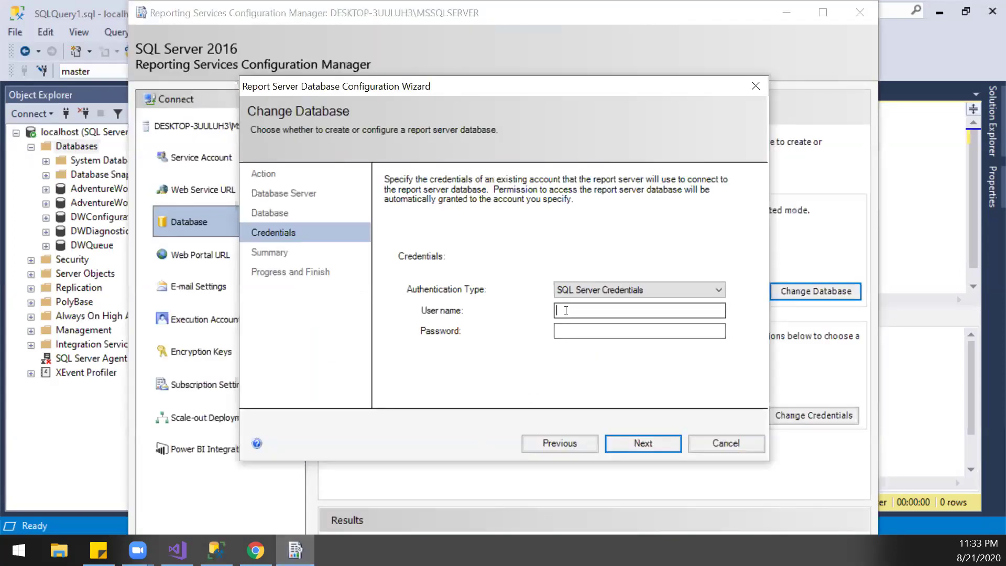
key(ctrl+v)
click(595, 330)
key(ctrl+v)
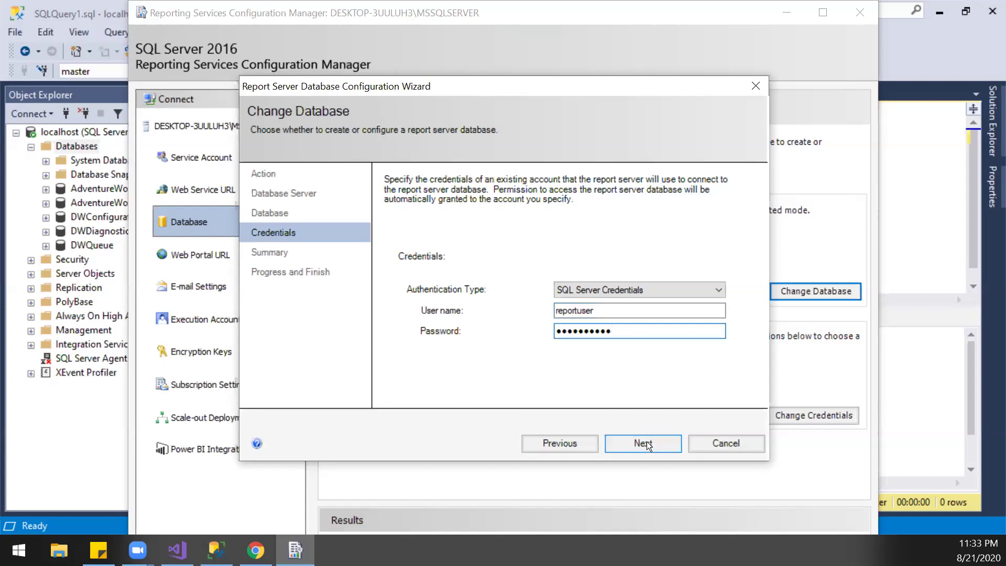
click(647, 443)
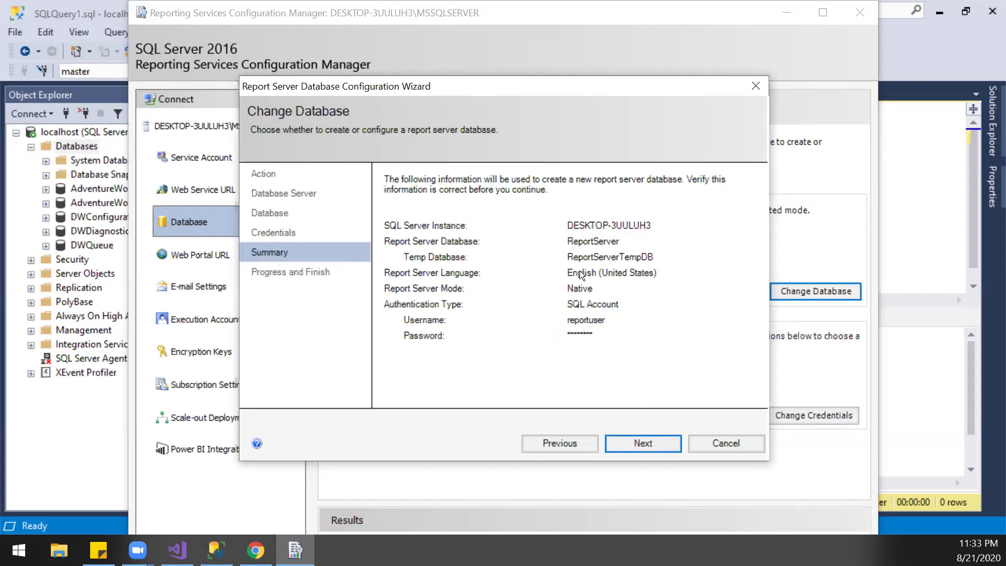
Start generating the ReportServer databases and refresh the SSMS database list.
click(632, 442)
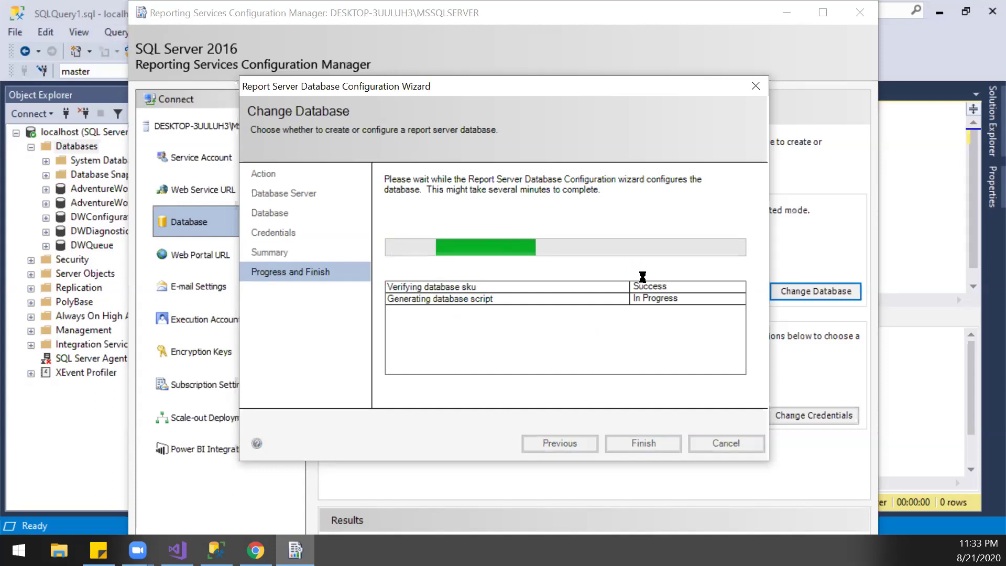
click(88, 132)
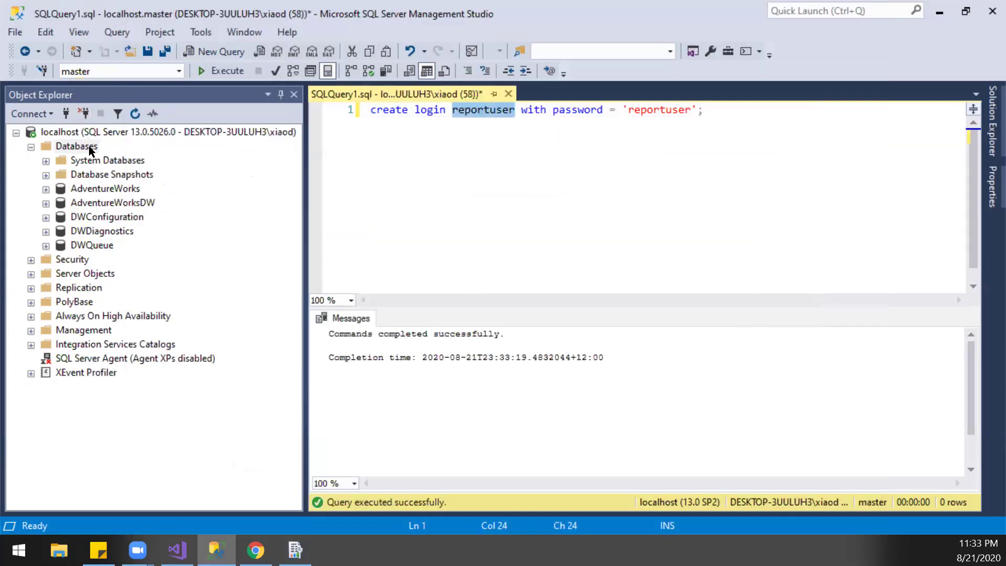
click(87, 147)
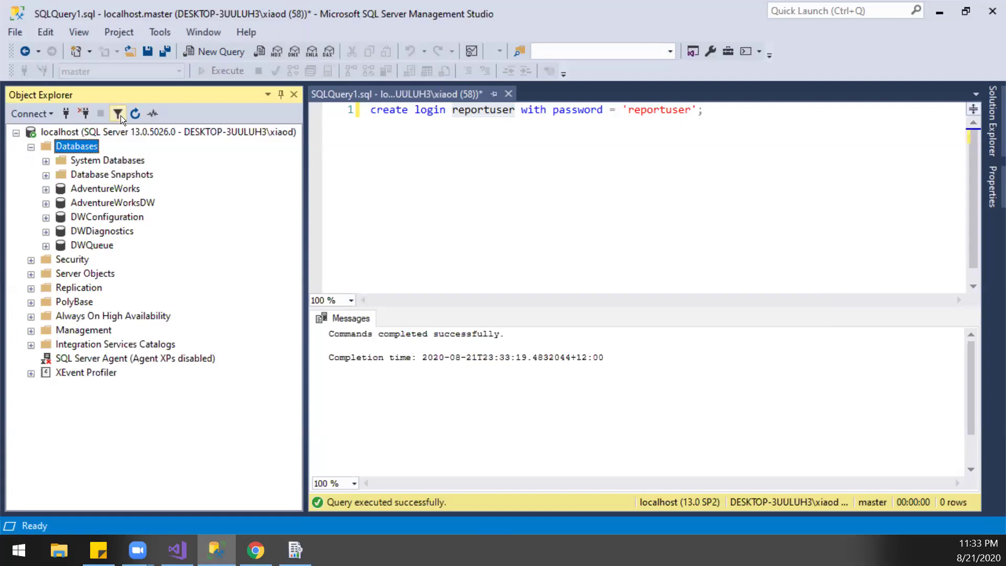
click(135, 112)
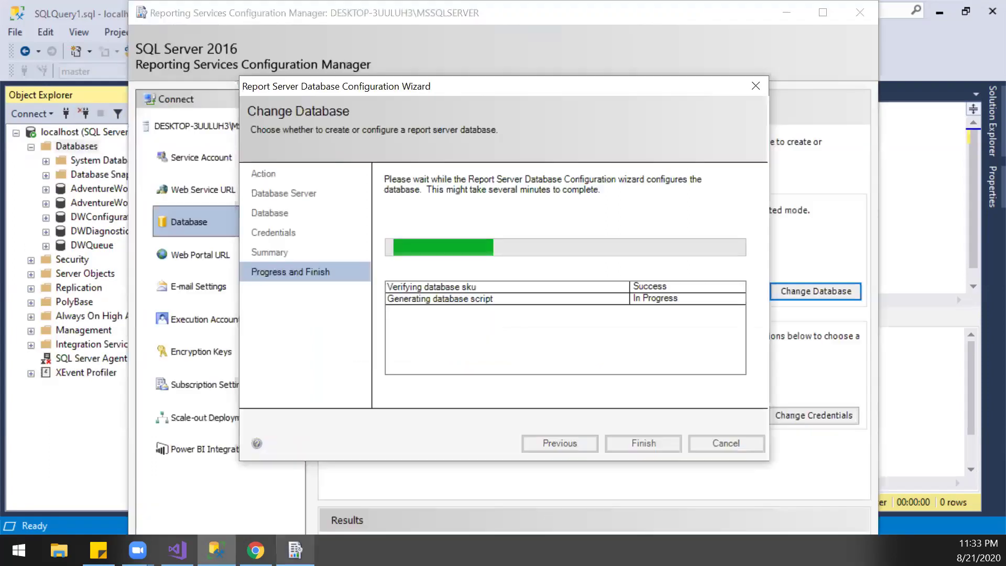
click(295, 549)
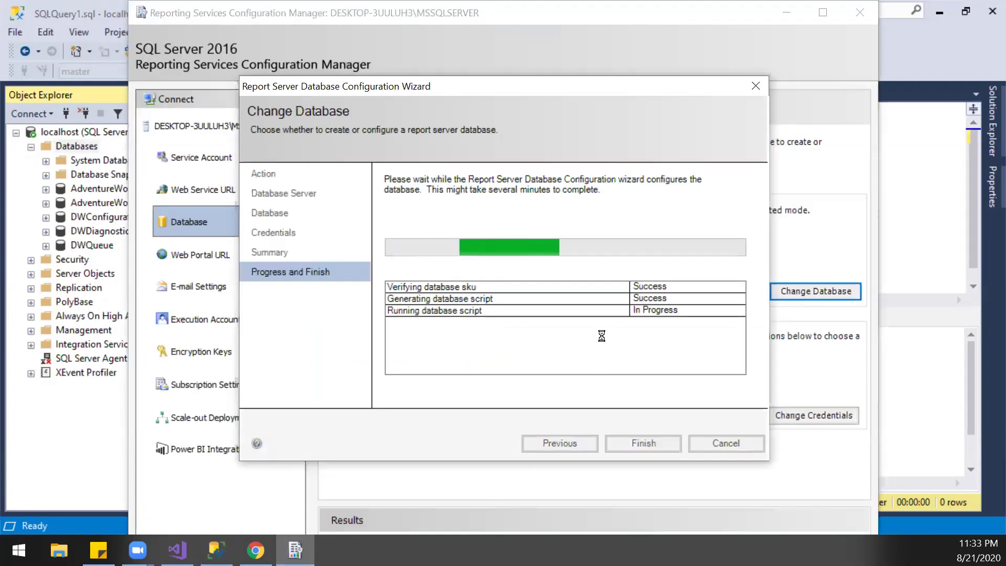
Show the new ReportServer and ReportServerTempDB databases and ReportServer's Security > Users list.
click(100, 16)
click(88, 132)
click(135, 114)
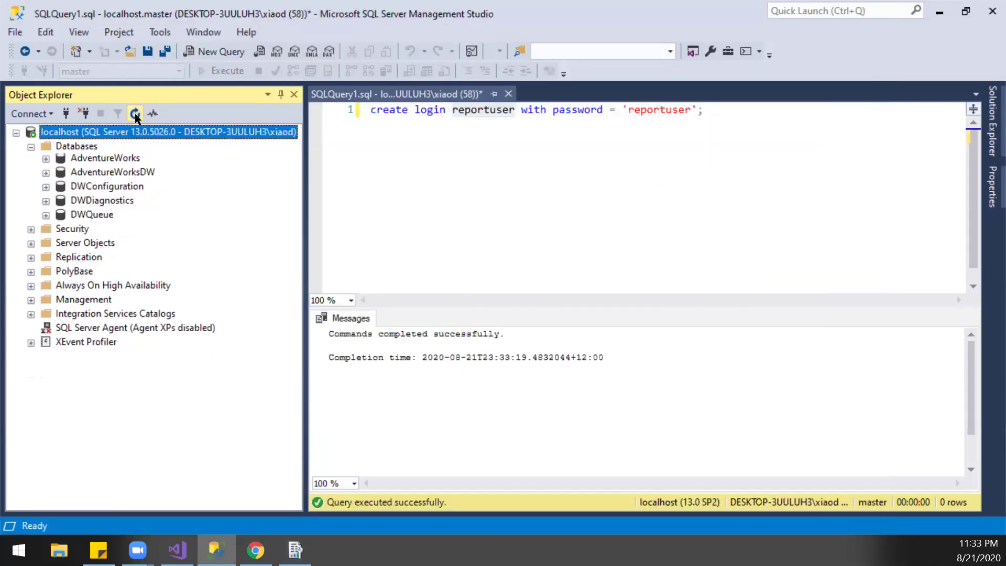
click(82, 148)
click(30, 146)
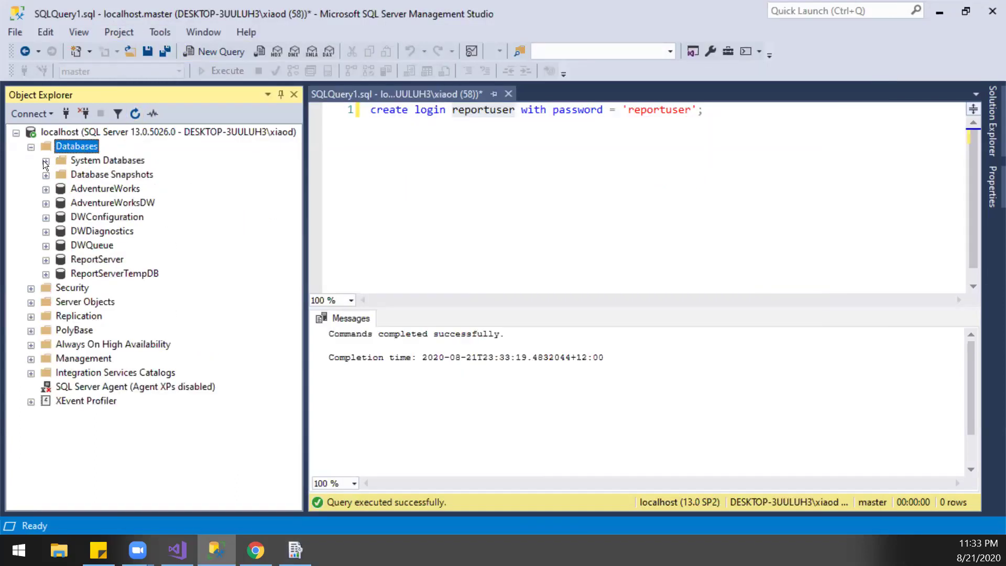
click(96, 259)
click(120, 272)
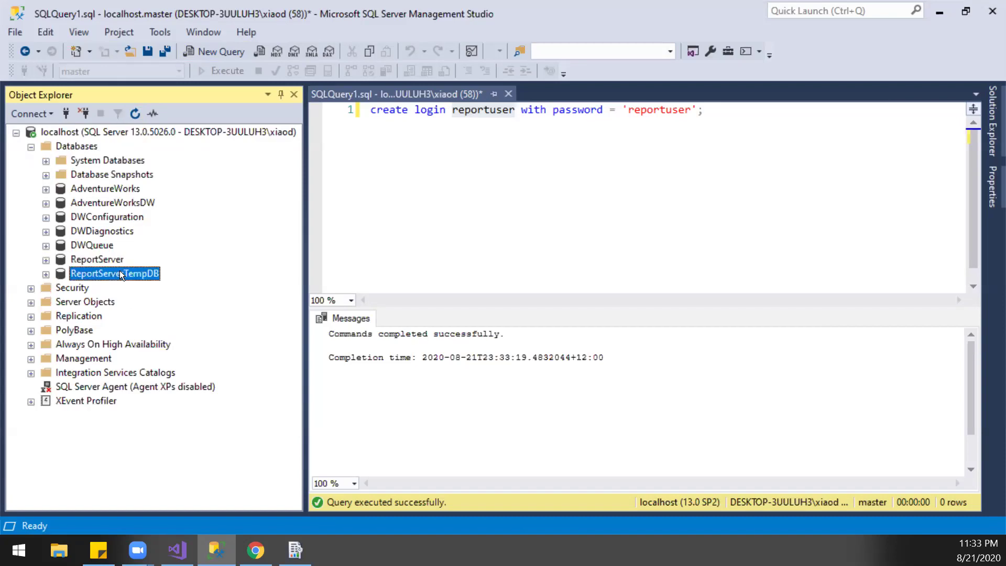
click(46, 259)
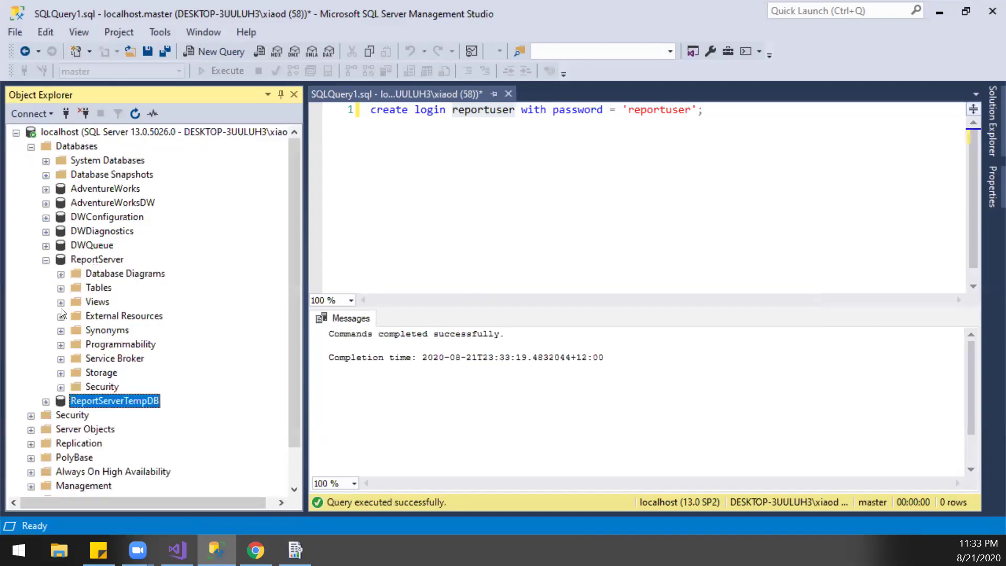
click(60, 387)
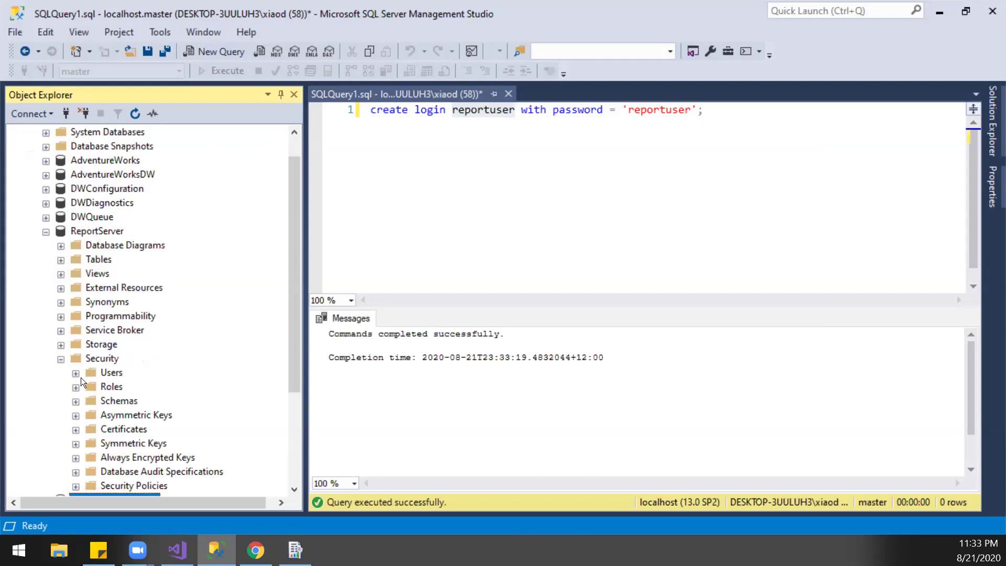
click(76, 373)
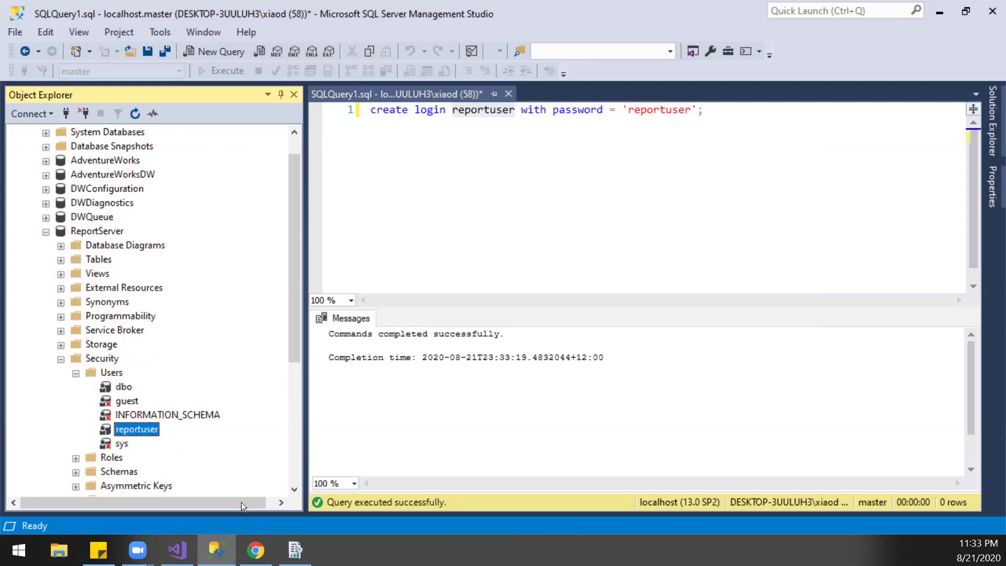
click(295, 551)
Apply the default ReportServer web service URL on port 80, leaving Advanced settings unchanged.
click(643, 443)
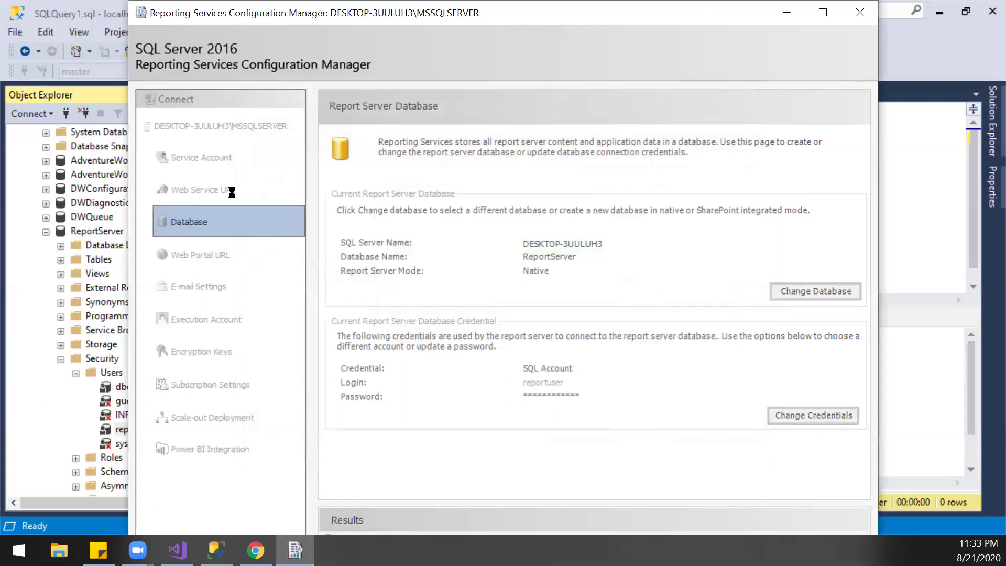
click(231, 193)
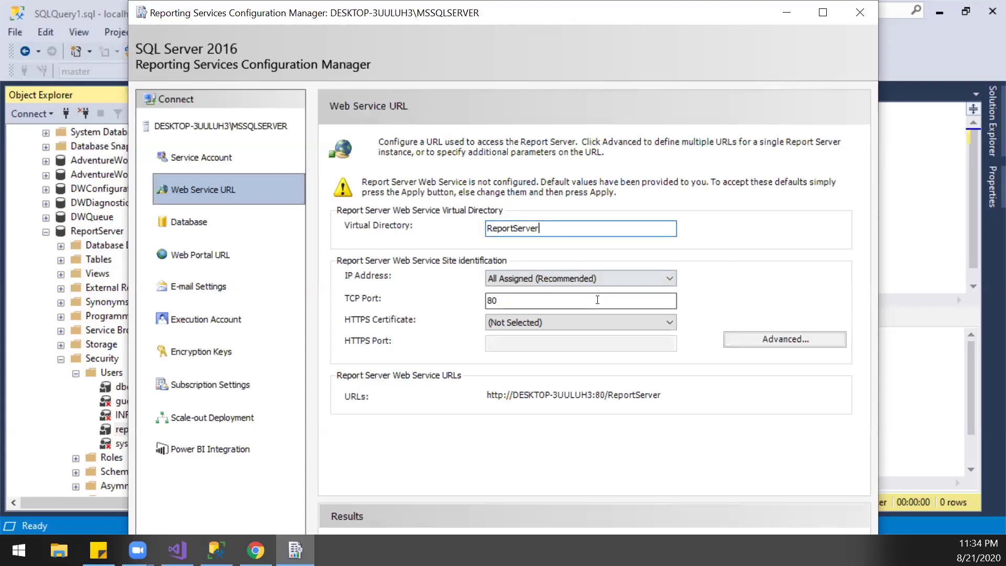
click(566, 303)
click(787, 339)
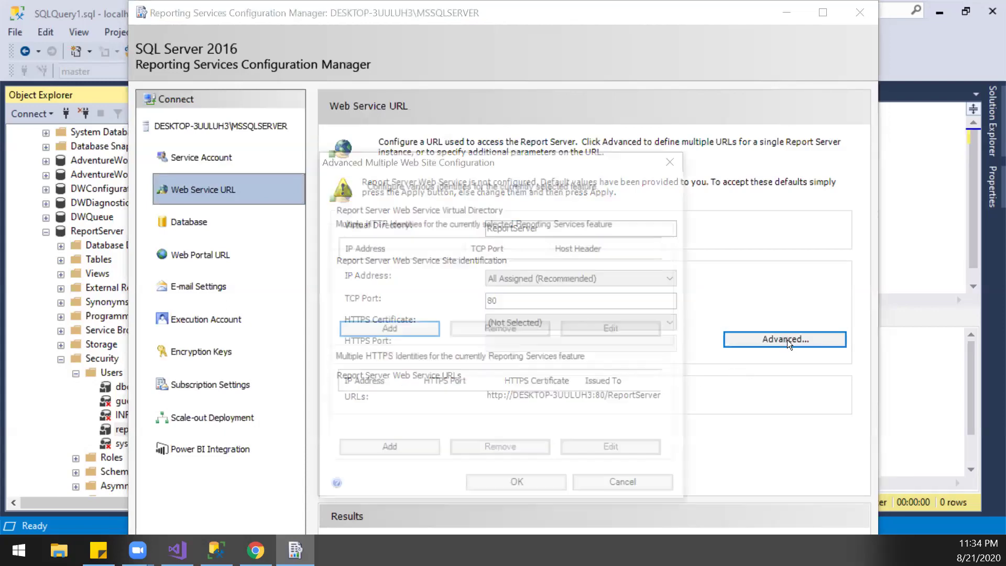
click(606, 487)
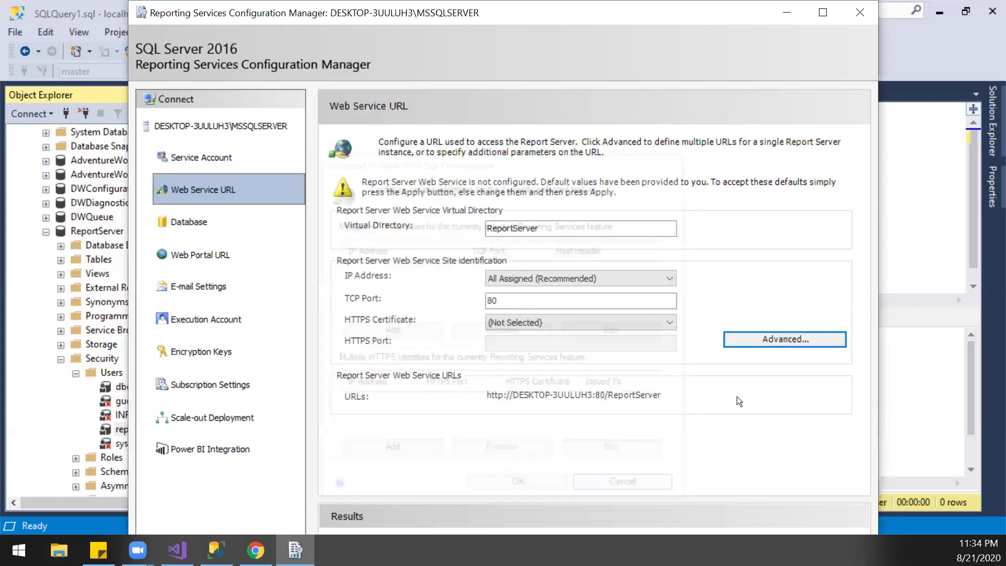
click(822, 11)
click(896, 518)
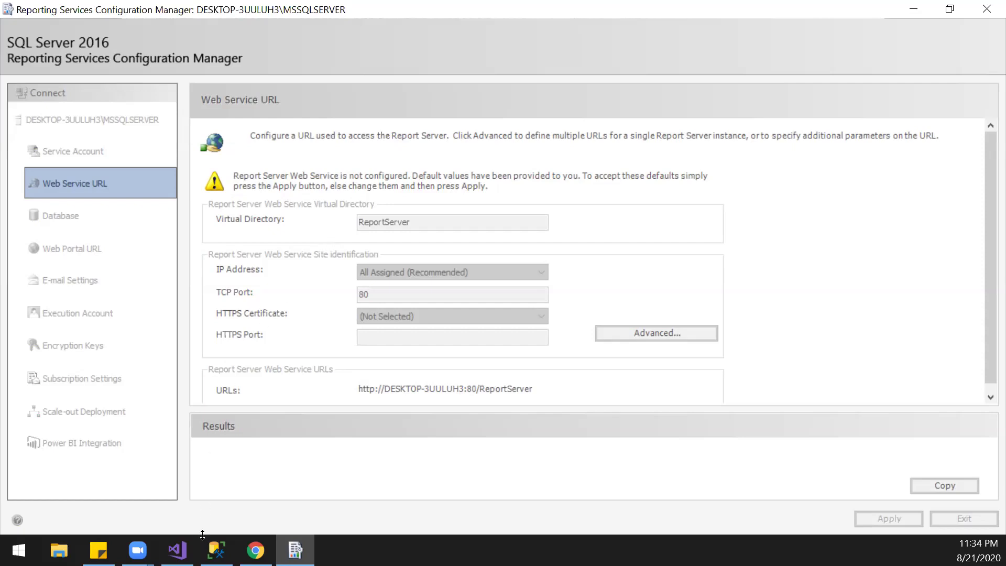
Create a Reporting Services Report Server Project named myssrsreports.
click(179, 549)
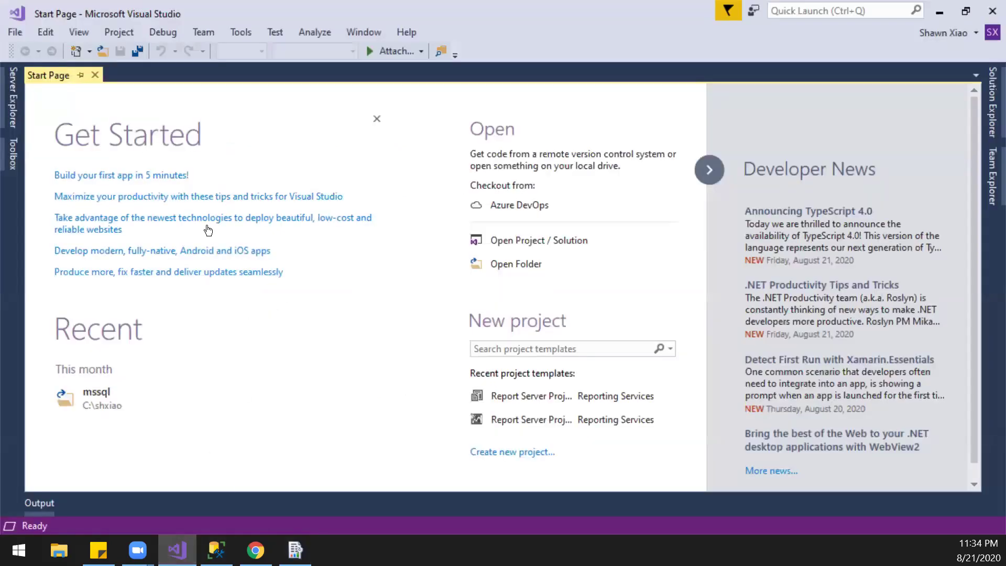
click(22, 35)
mouse_move(39, 51)
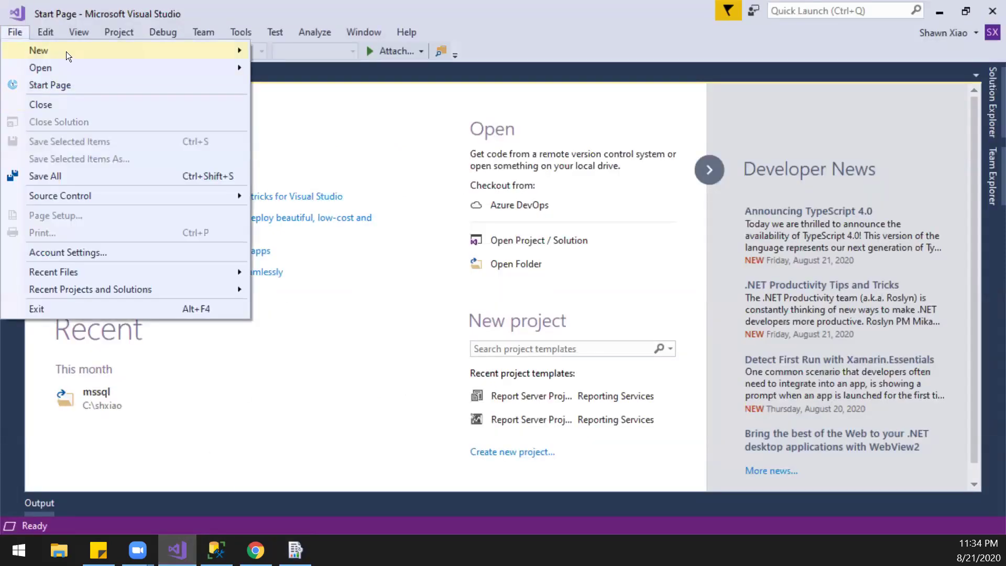
click(293, 53)
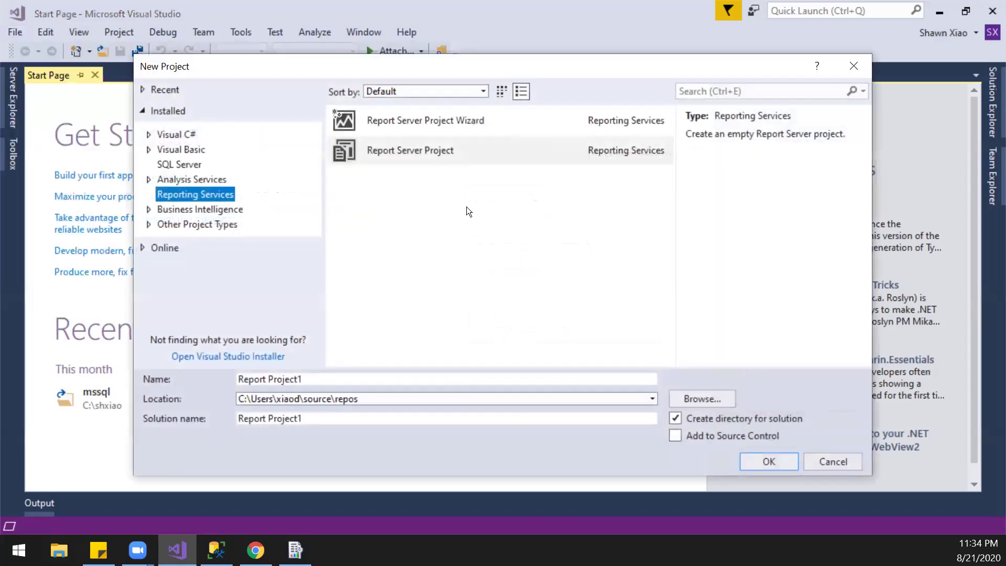
click(441, 153)
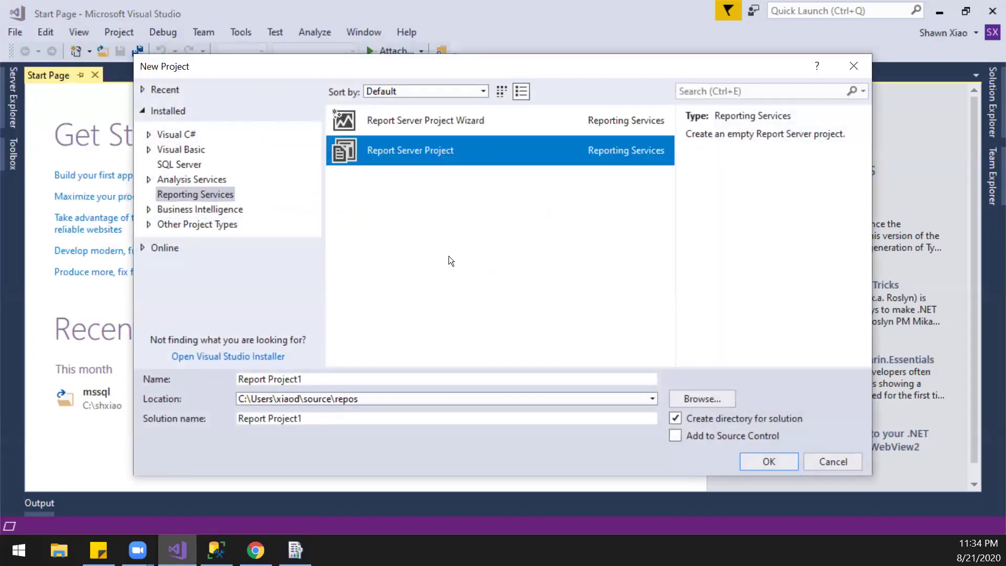
click(364, 377)
text(my)
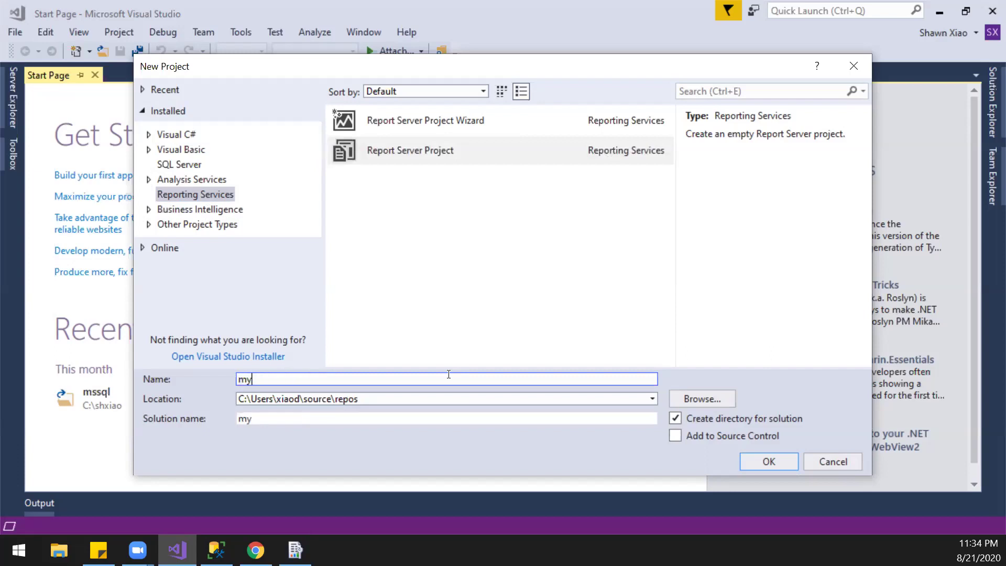
text(reports)
key(Left)
key(Left)
key(Left)
key(Left)
key(Left)
key(Left)
key(Left)
text(ss)
text(rs)
click(769, 462)
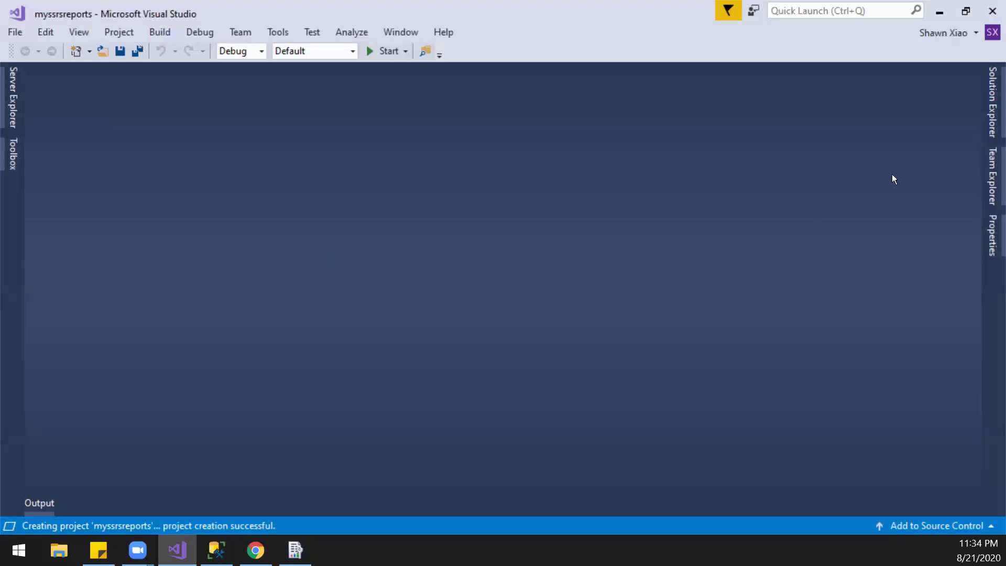
Add a new report under Reports and name its data source AdventureWorksDW.
click(993, 117)
right_click(824, 192)
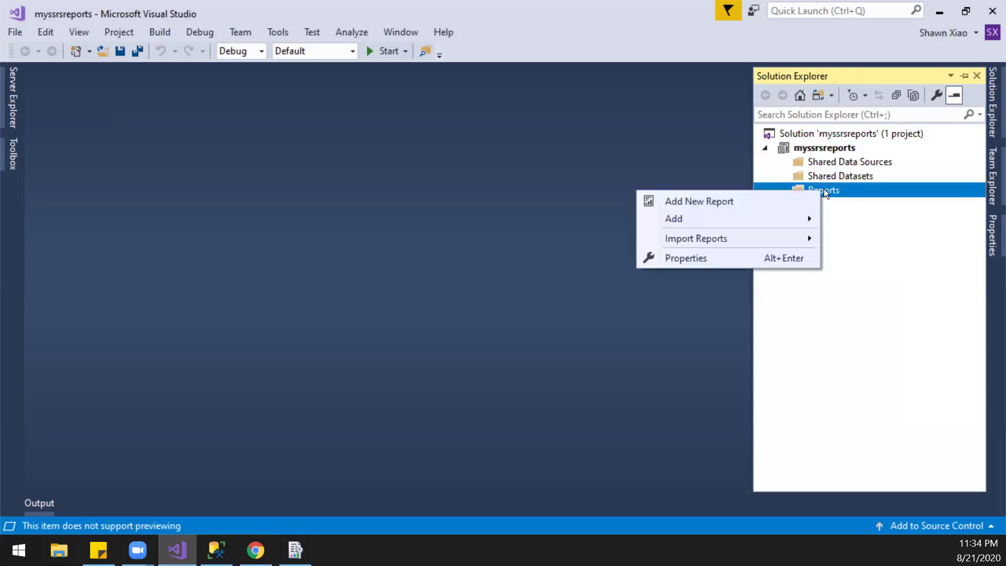
click(760, 203)
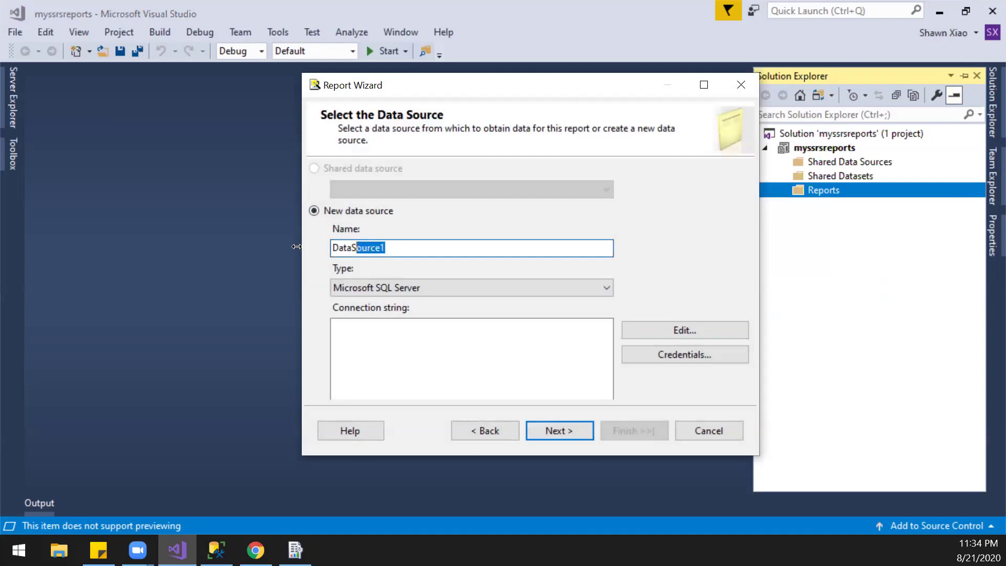
drag(388, 247, 331, 248)
click(217, 550)
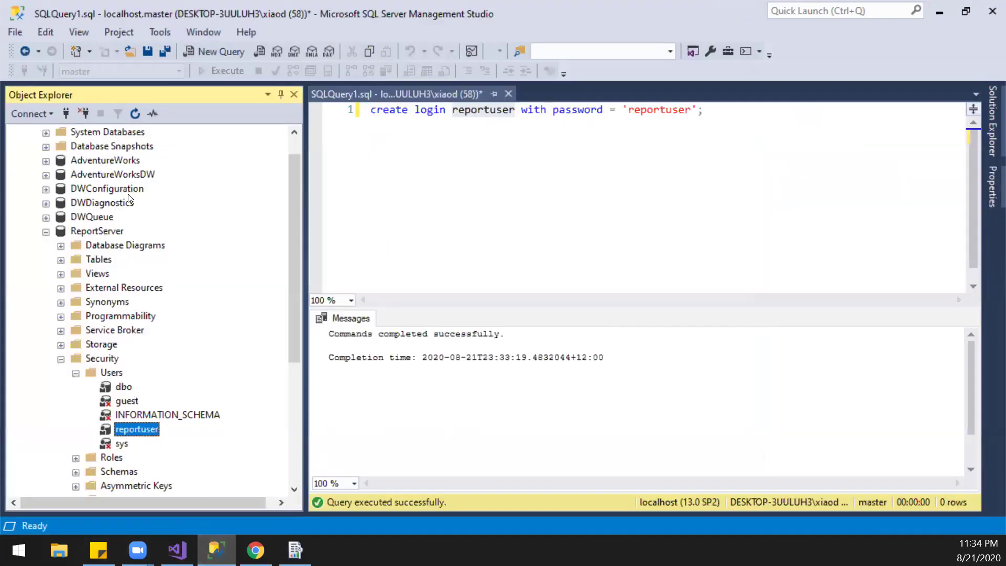
click(129, 172)
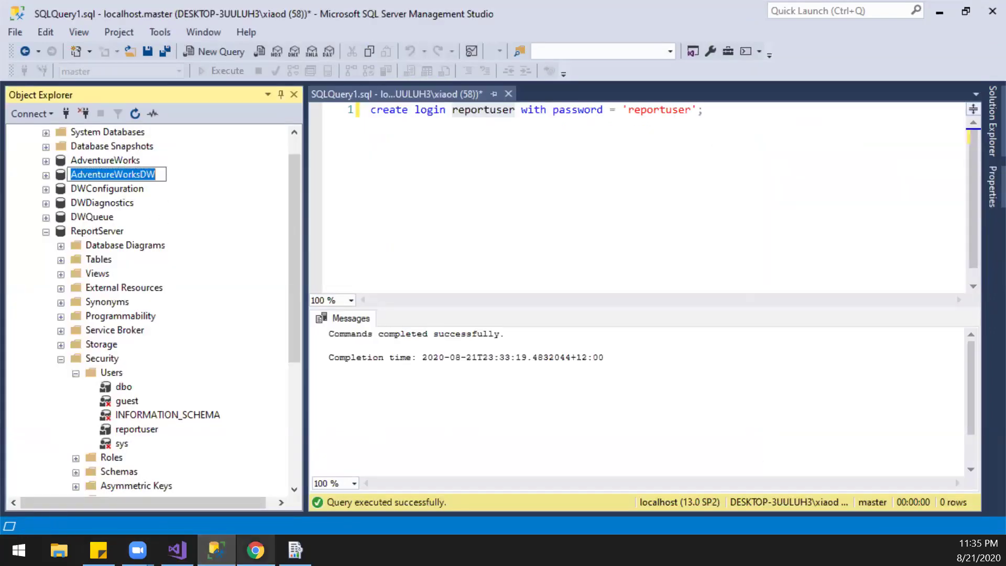
click(295, 551)
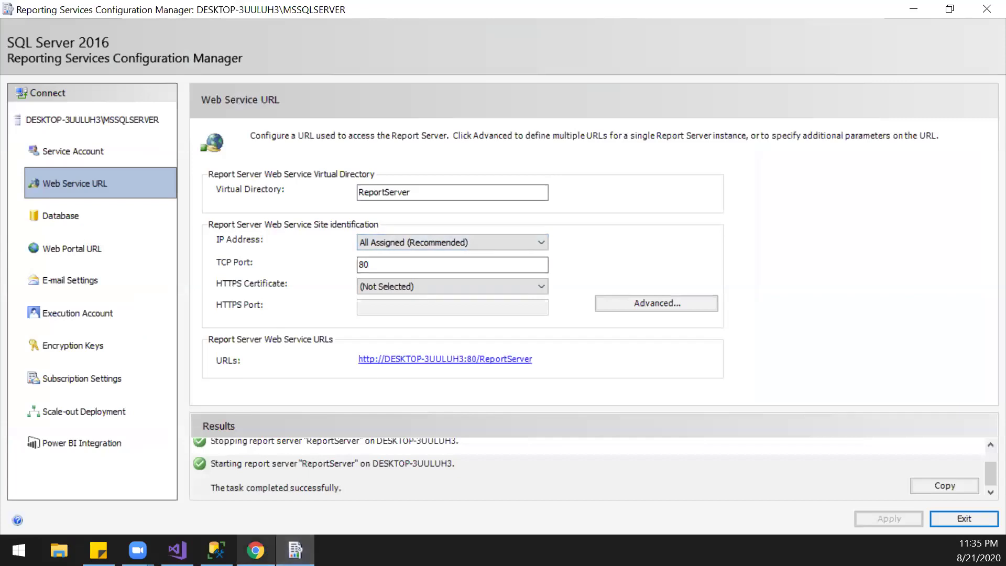
click(177, 550)
text(AdventureWorksDW)
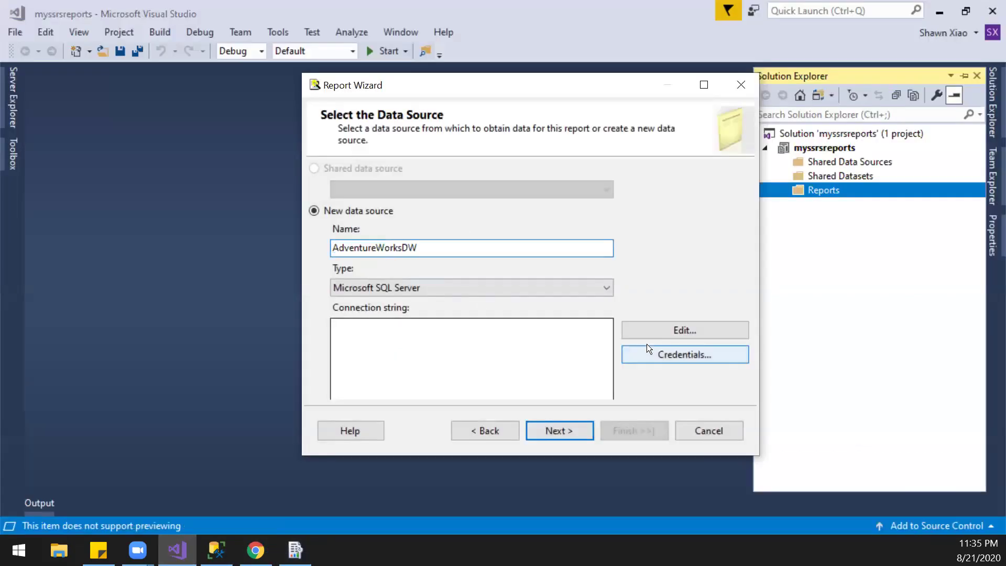
Connect the data source to server '.' and database AdventureWorksDW, test it, and confirm.
click(685, 330)
click(427, 131)
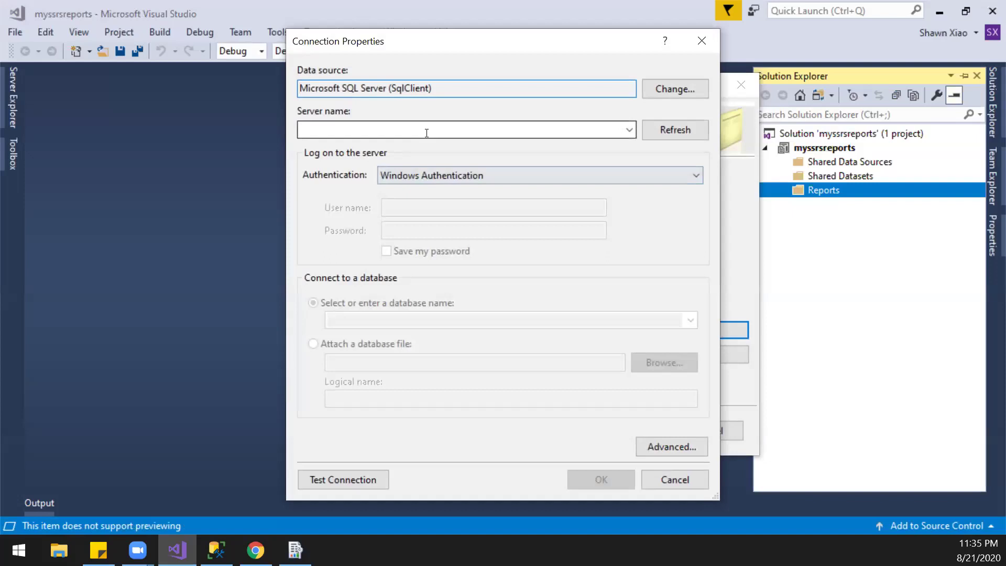
text(.)
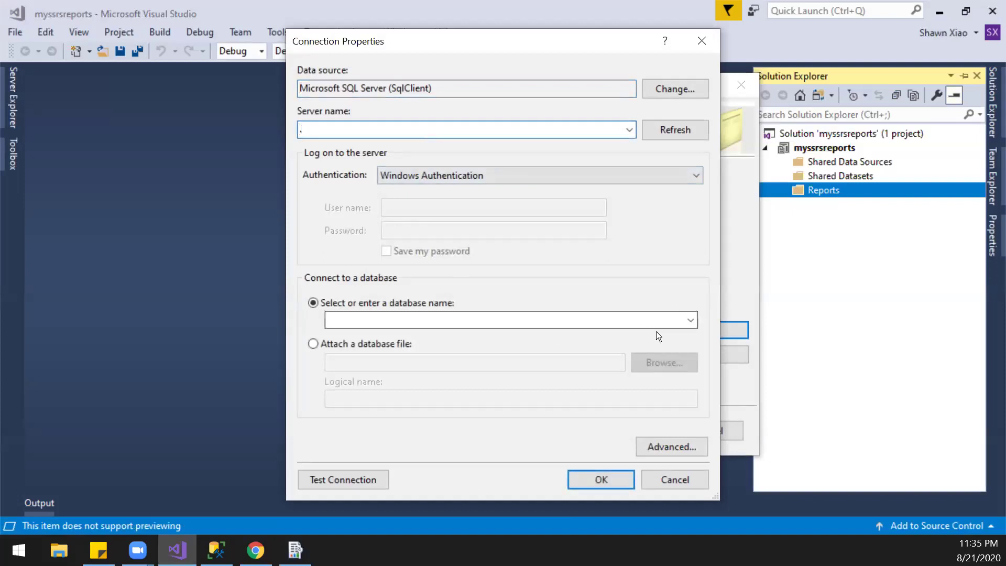
click(691, 320)
click(422, 346)
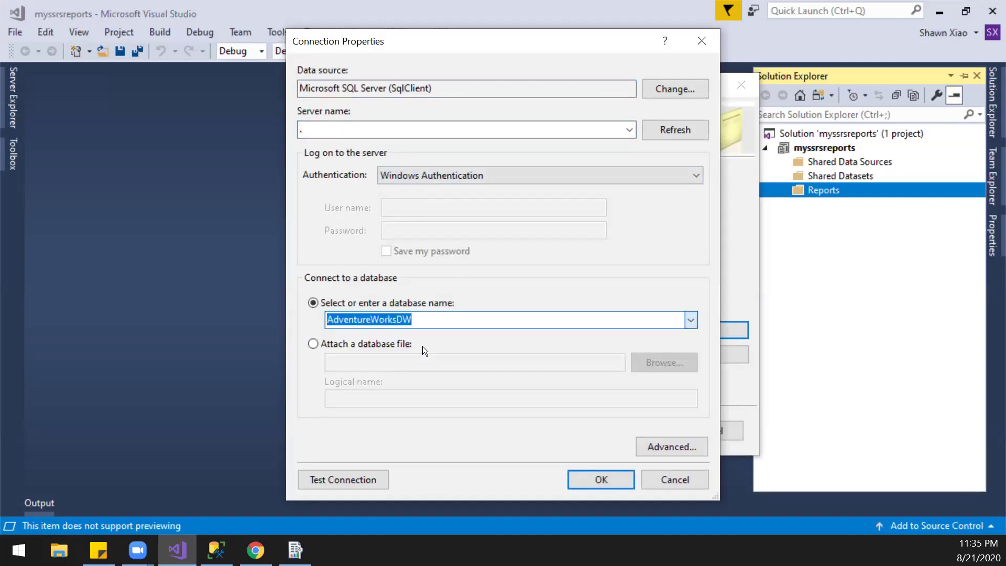
click(364, 480)
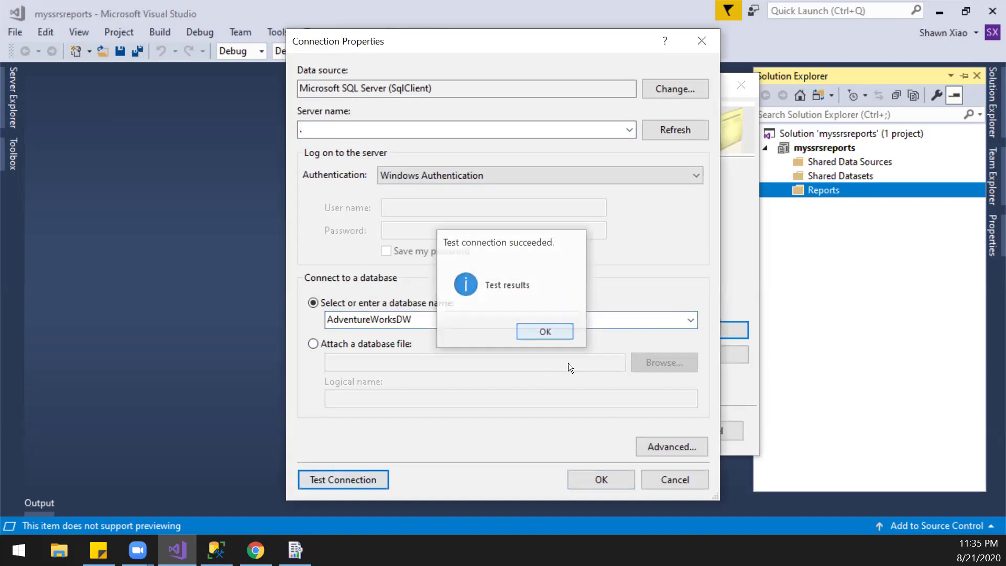
key(Return)
click(610, 482)
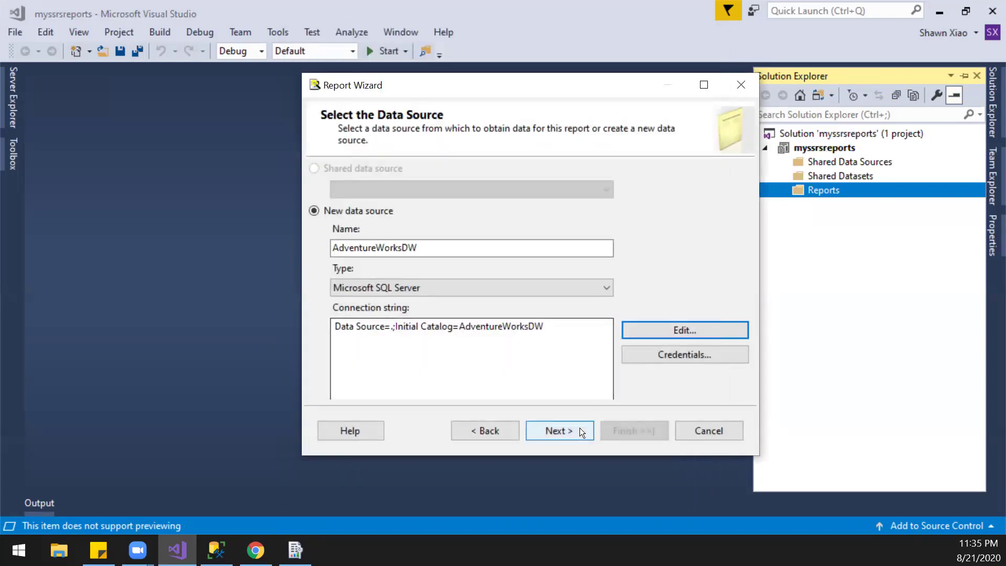
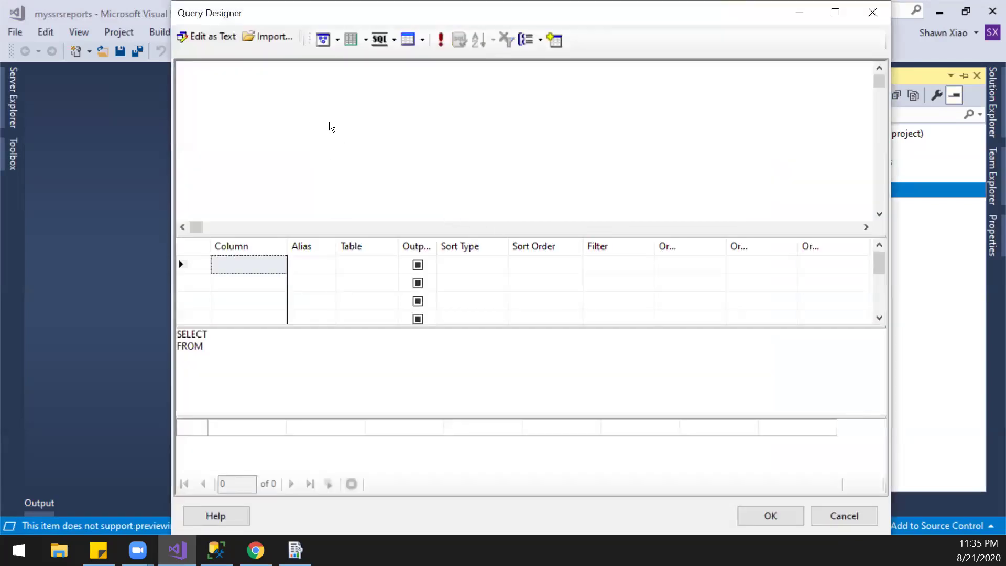
Add FactInternetSales and DimSalesTerritory to the query diagram through the Add Table dialog.
right_click(329, 122)
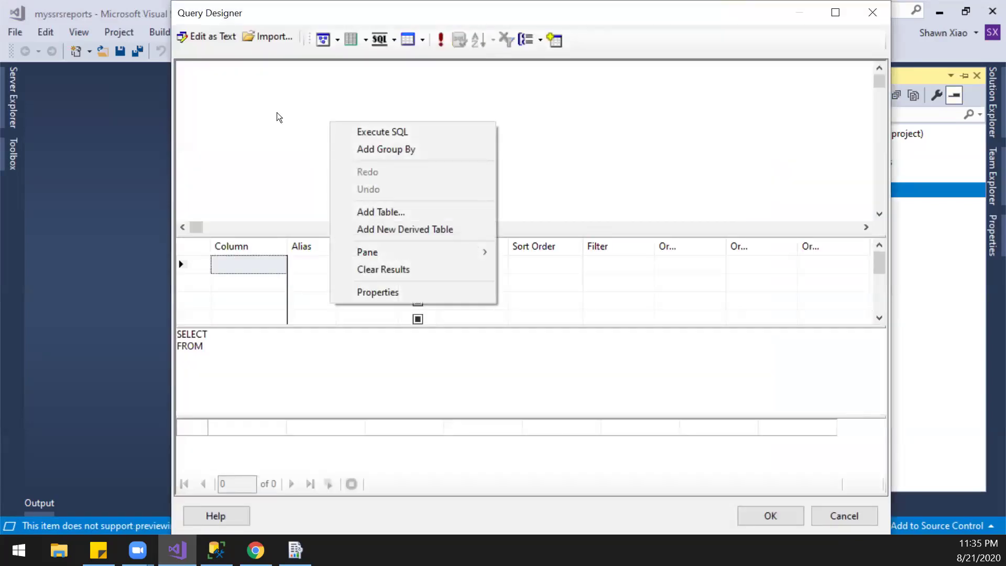
right_click(277, 117)
click(339, 202)
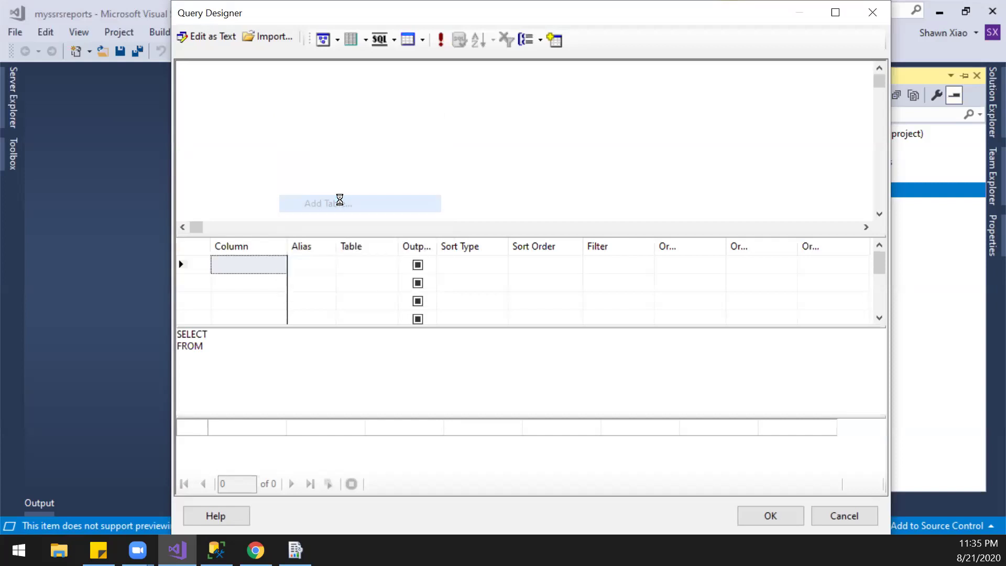
scroll(439, 301, down, 4)
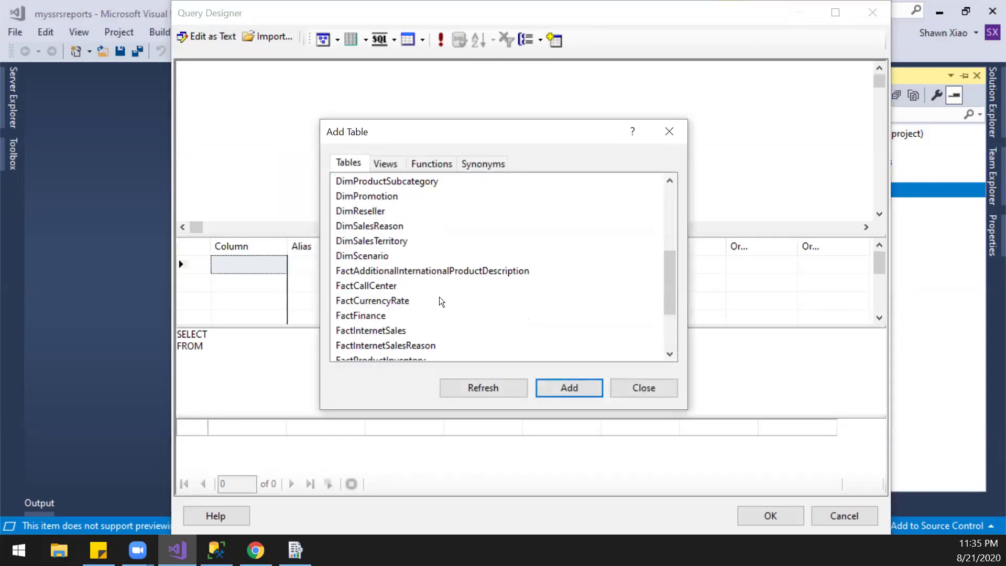
scroll(434, 305, down, 1)
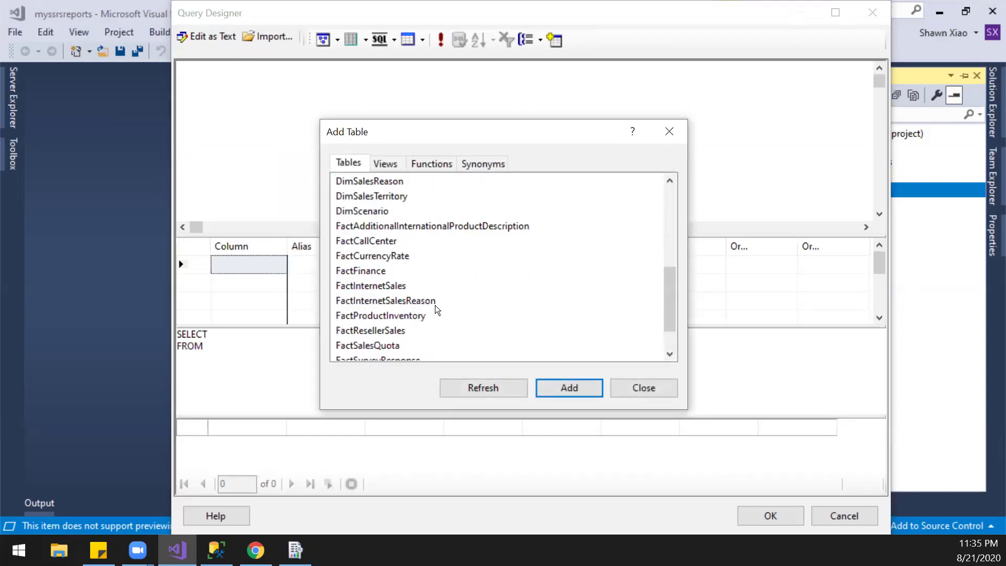
click(384, 286)
click(580, 389)
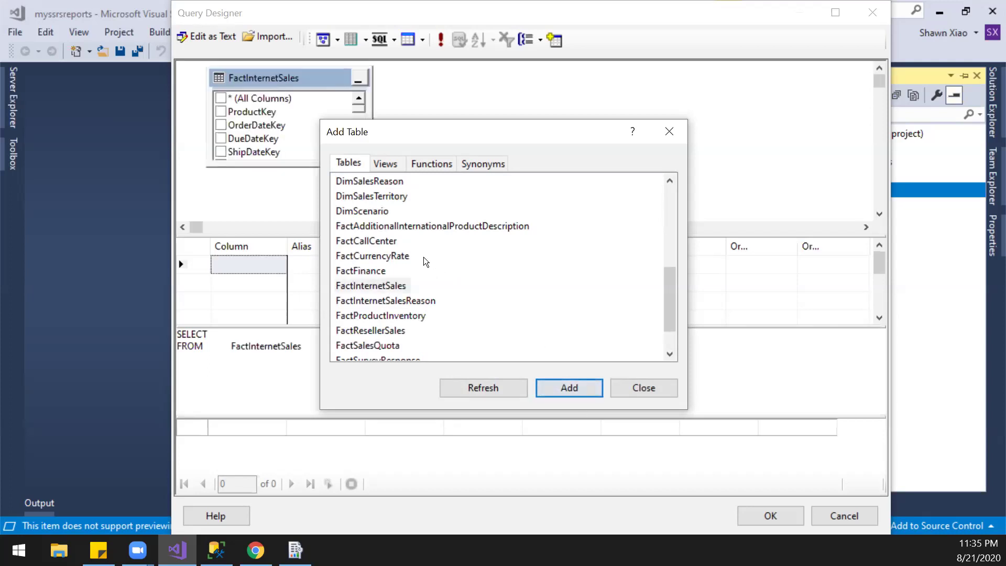
scroll(423, 257, up, 3)
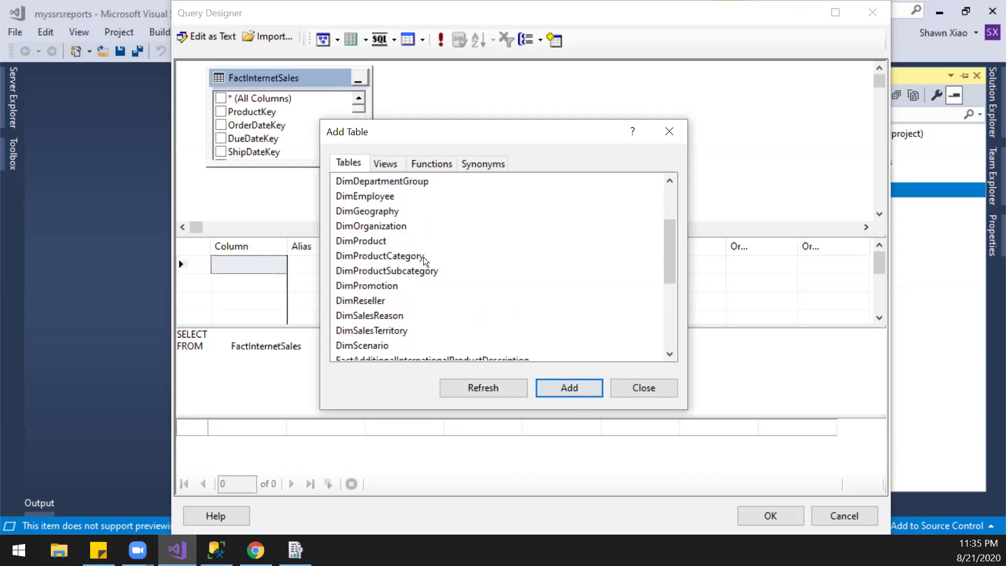
click(398, 328)
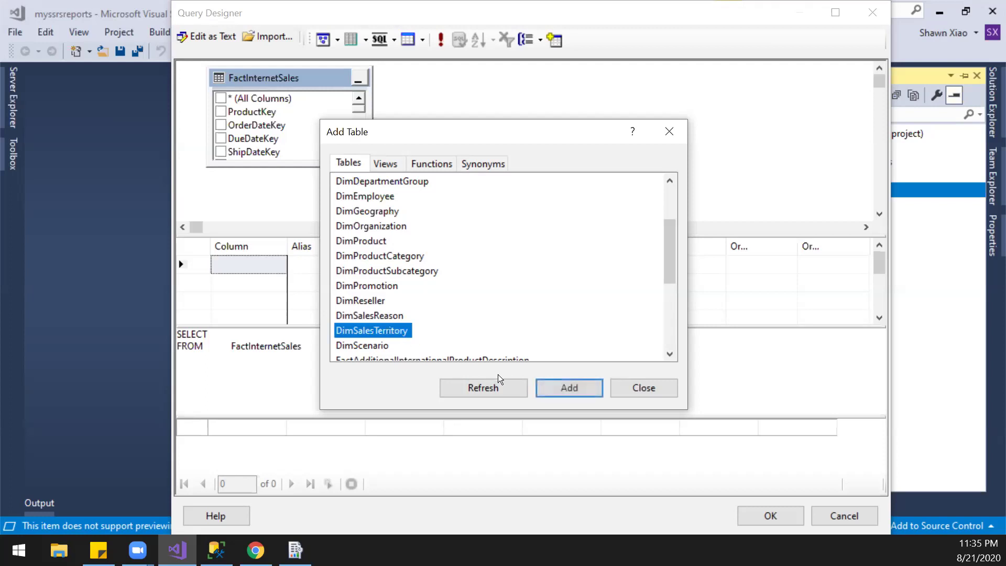
click(566, 388)
click(633, 387)
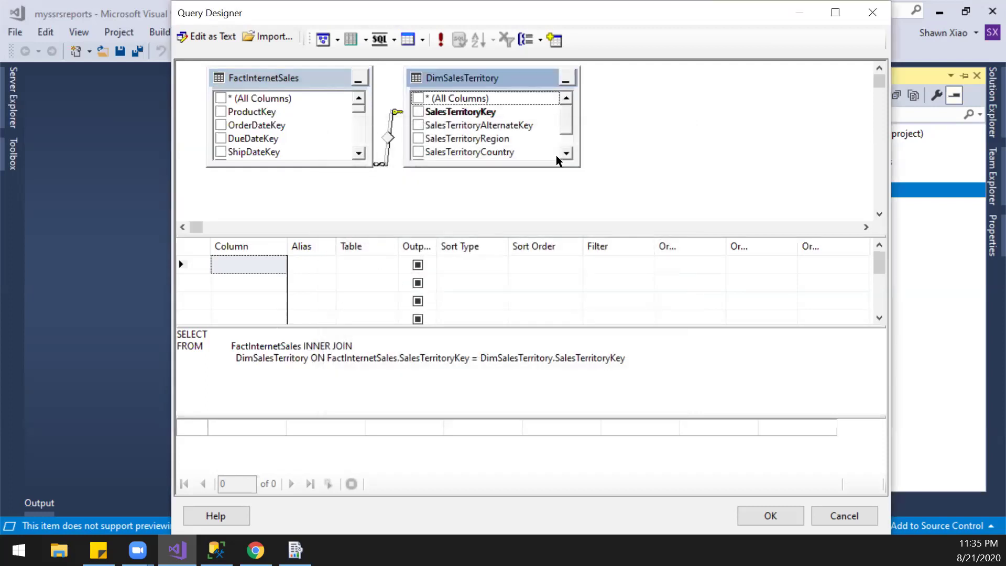
drag(566, 114, 568, 125)
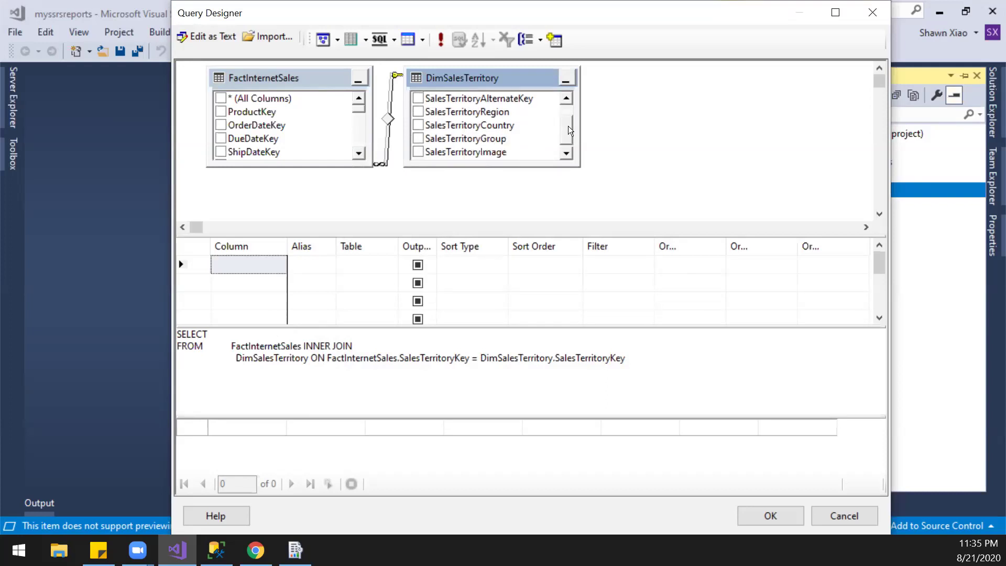
Select territory country, group, region, OrderDate and SalesAmount, then run the query (60,398 rows).
click(418, 127)
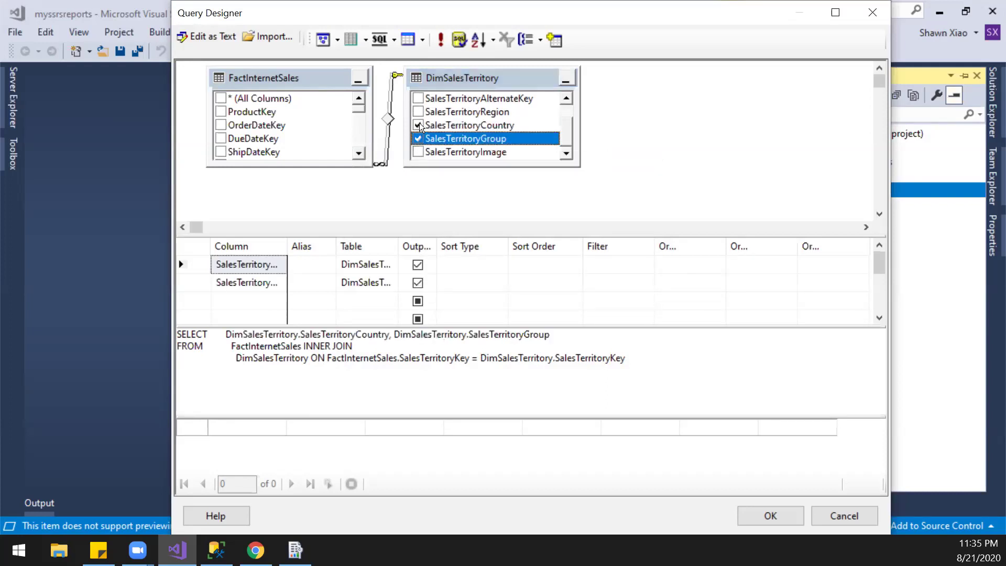
click(418, 112)
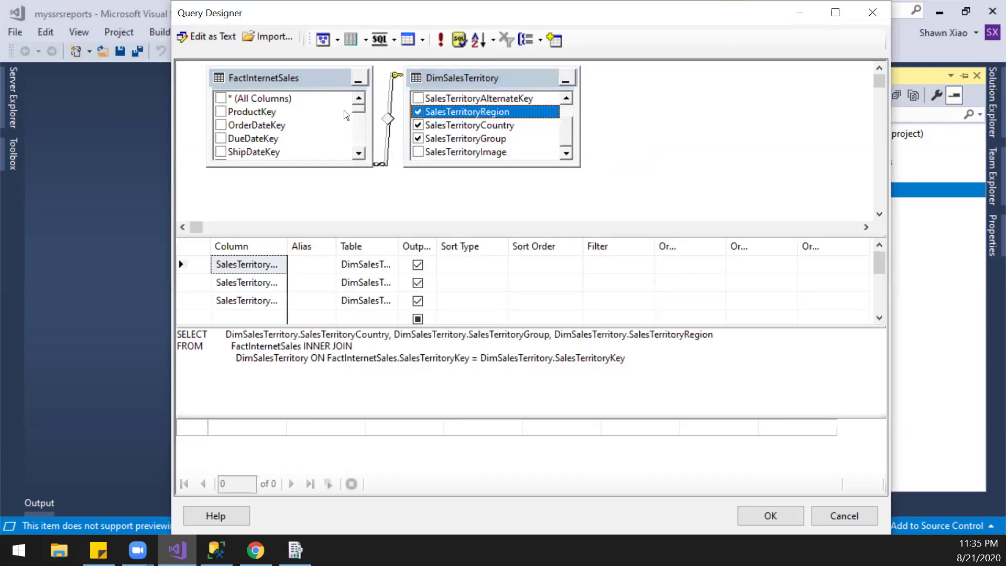
click(356, 155)
drag(360, 107, 363, 152)
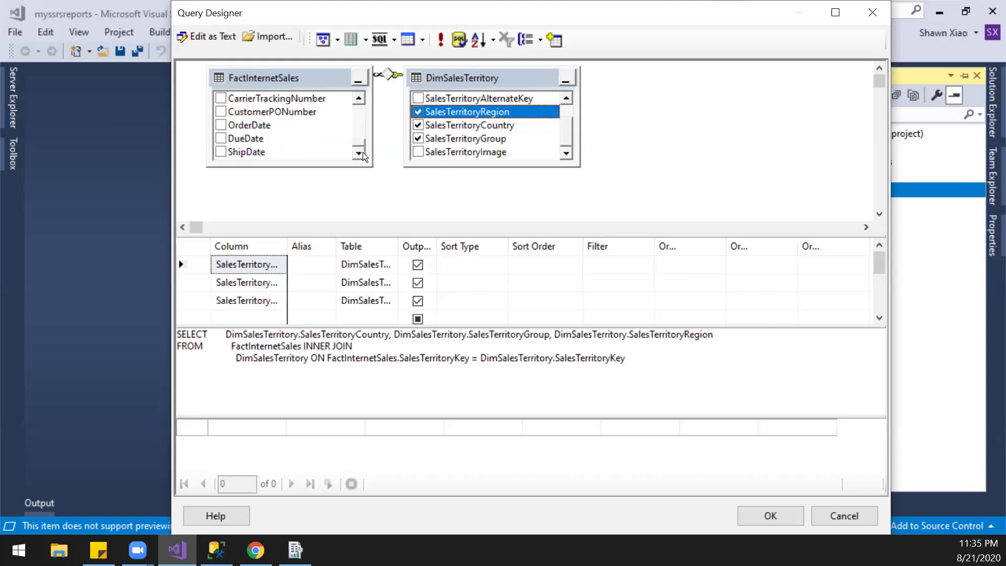
click(359, 103)
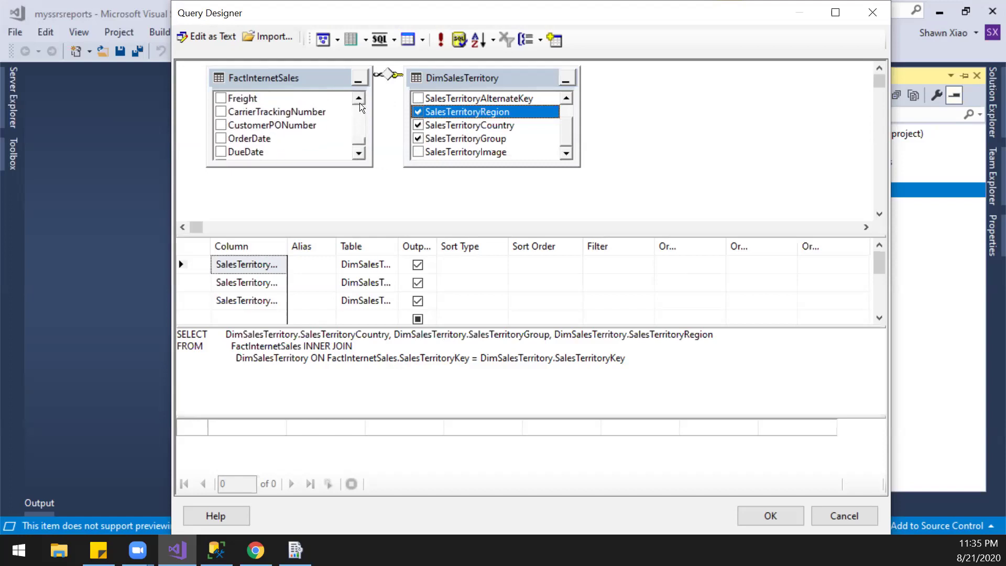
click(358, 154)
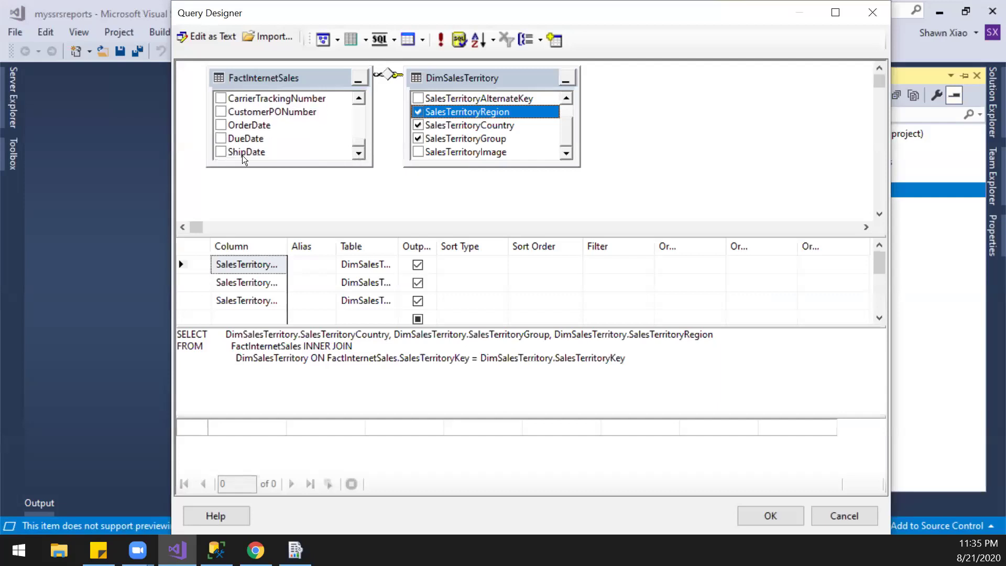
click(220, 125)
scroll(361, 96, up, 1)
scroll(361, 96, up, 1)
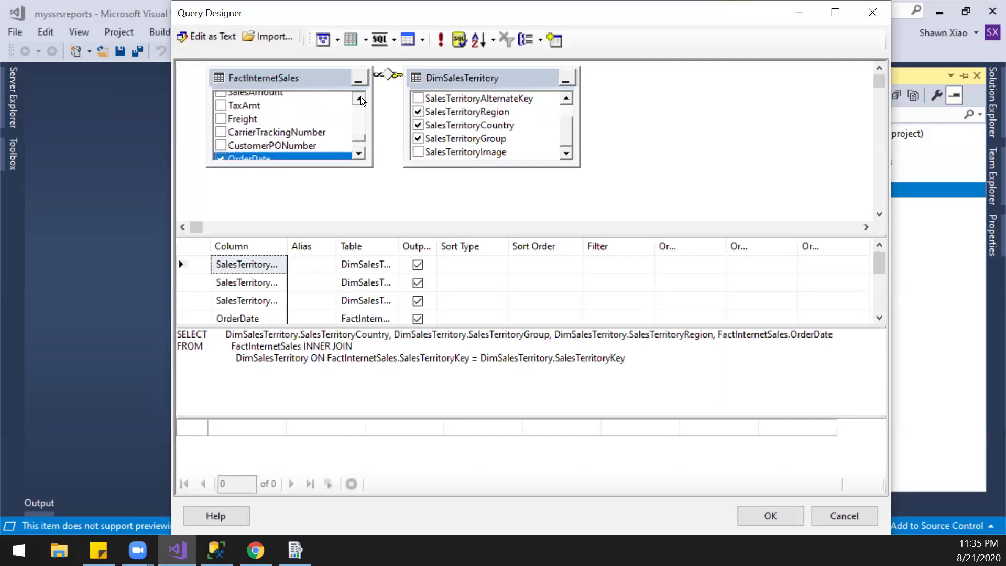
scroll(361, 96, up, 2)
scroll(360, 97, up, 4)
scroll(359, 152, down, 1)
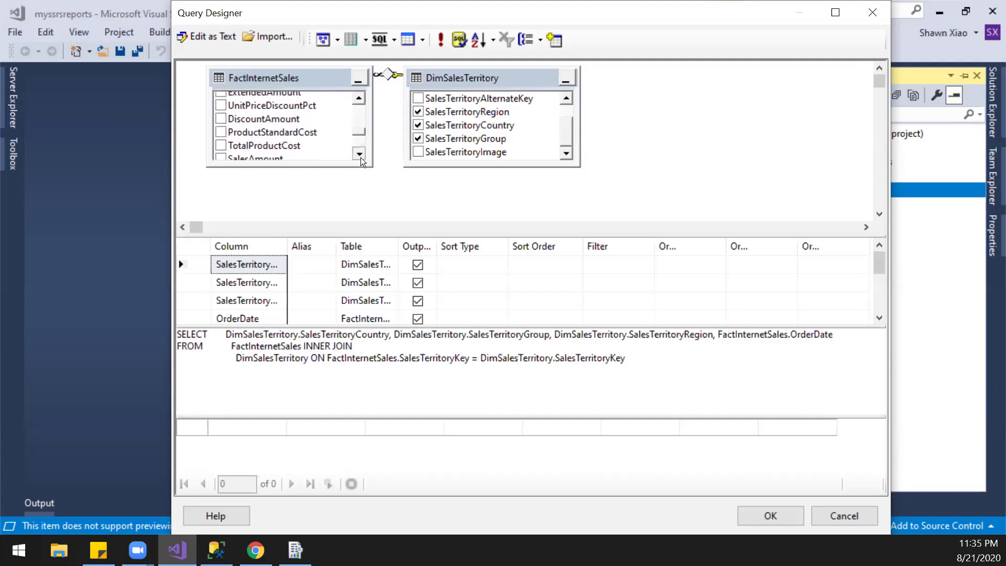
scroll(361, 157, down, 2)
click(221, 125)
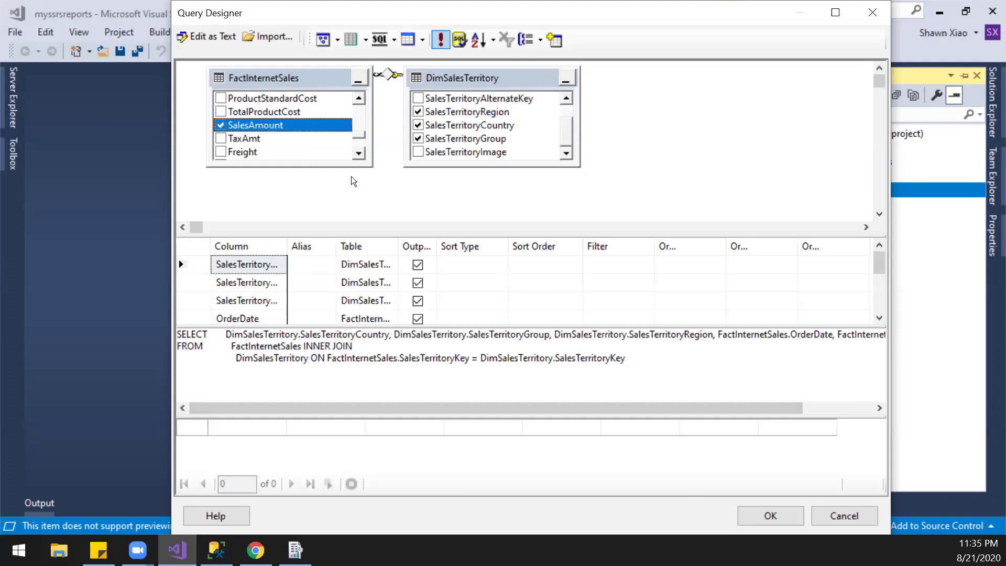
key(ctrl+r)
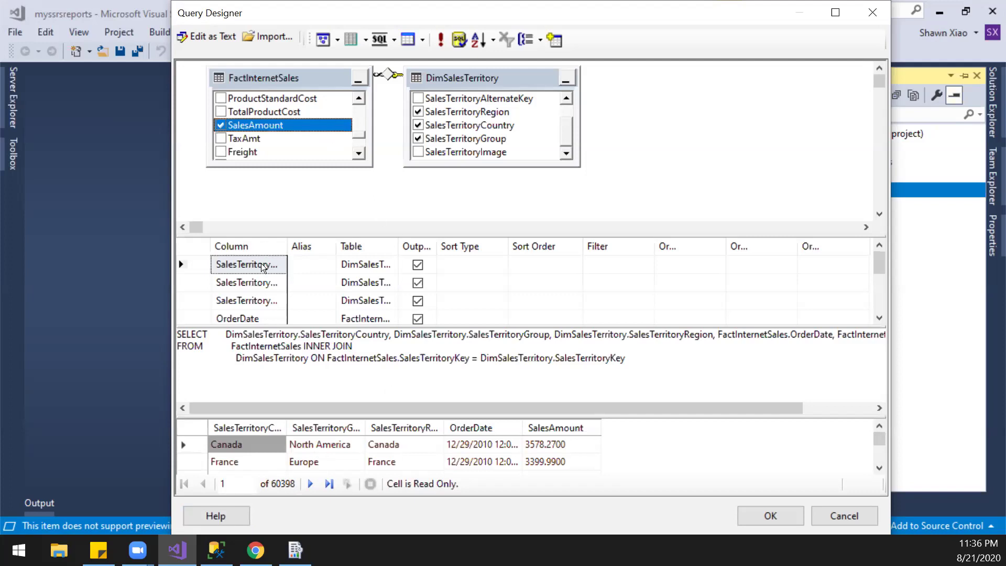
Limit the query to TOP (100) rows, rerun it, and accept it.
click(215, 333)
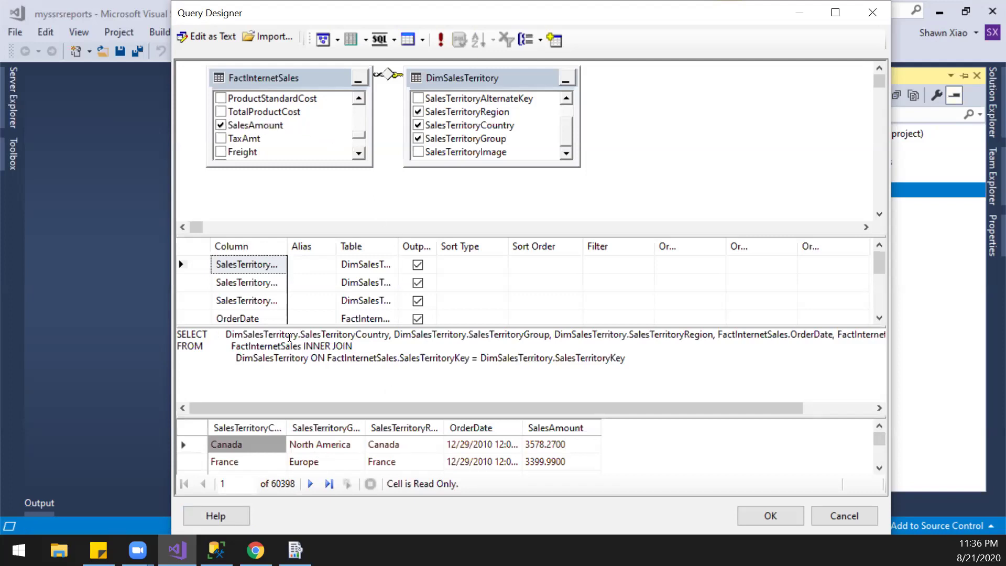
text(TOP )
text(10)
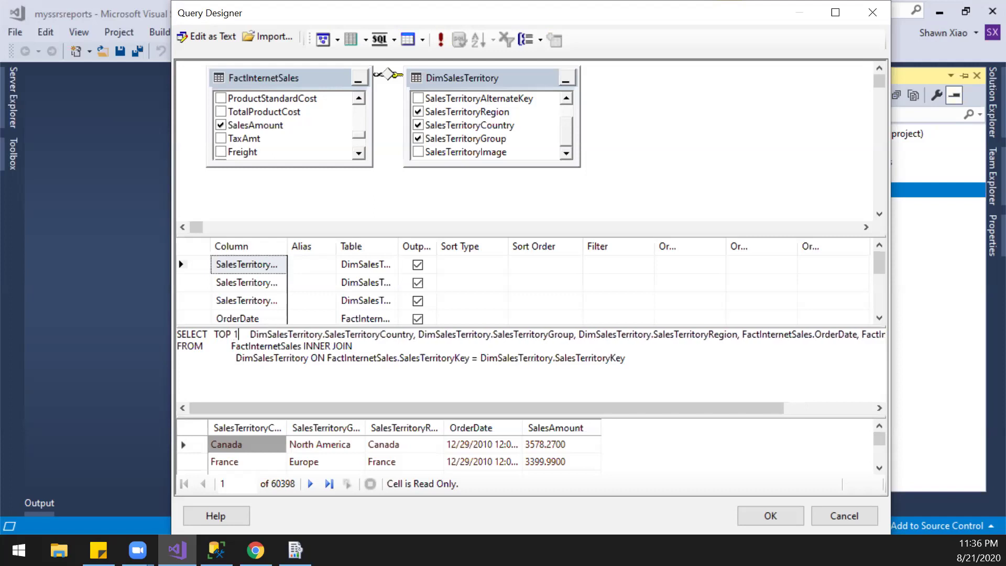
text(0)
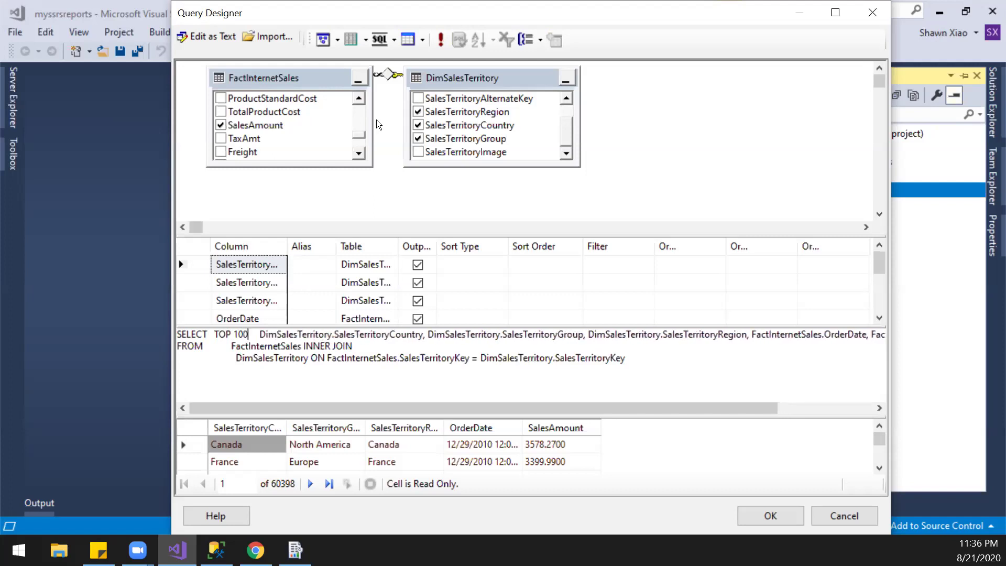
click(645, 143)
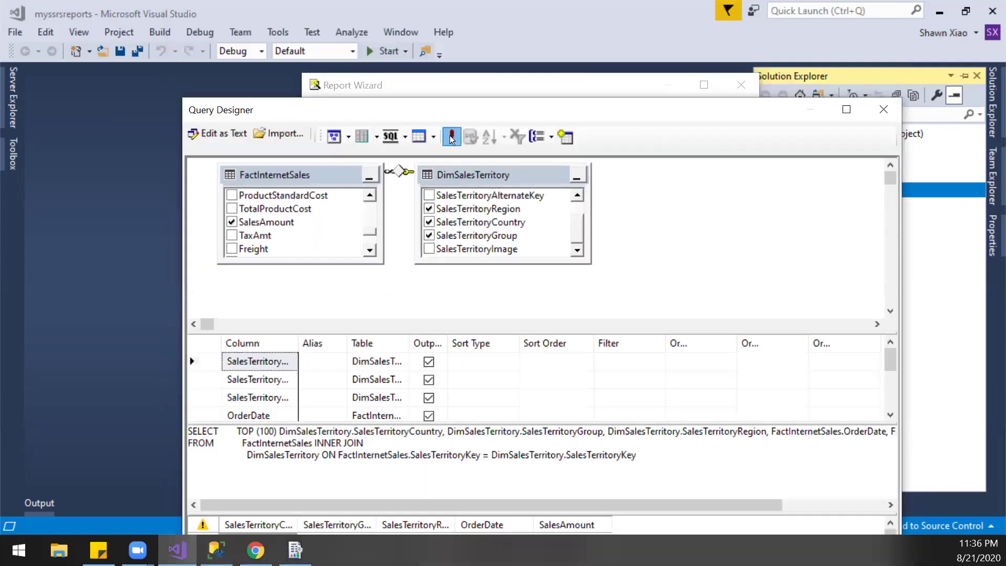
click(450, 135)
double_click(499, 105)
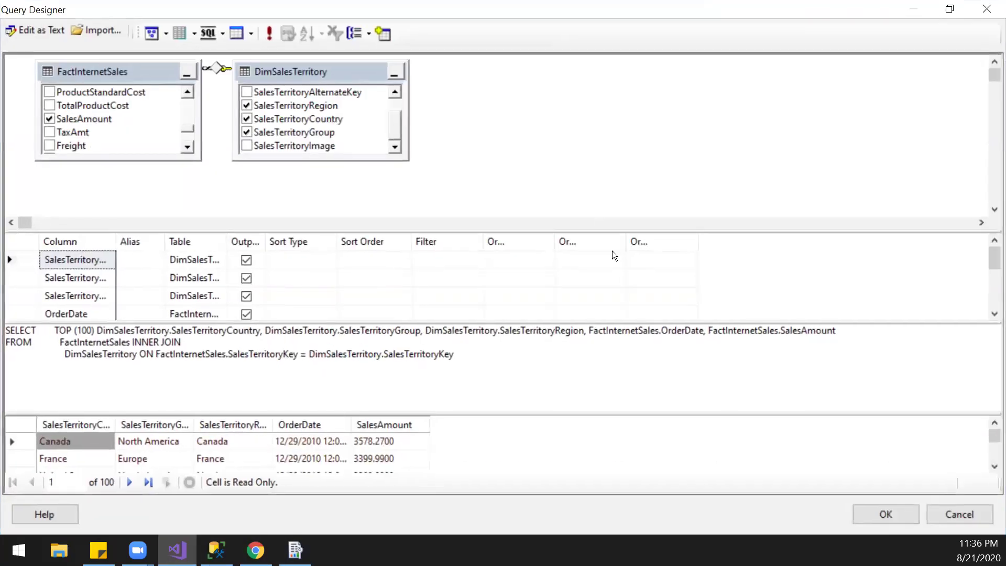
click(883, 512)
Keep the Tabular report type and add all five fields as table details.
click(560, 434)
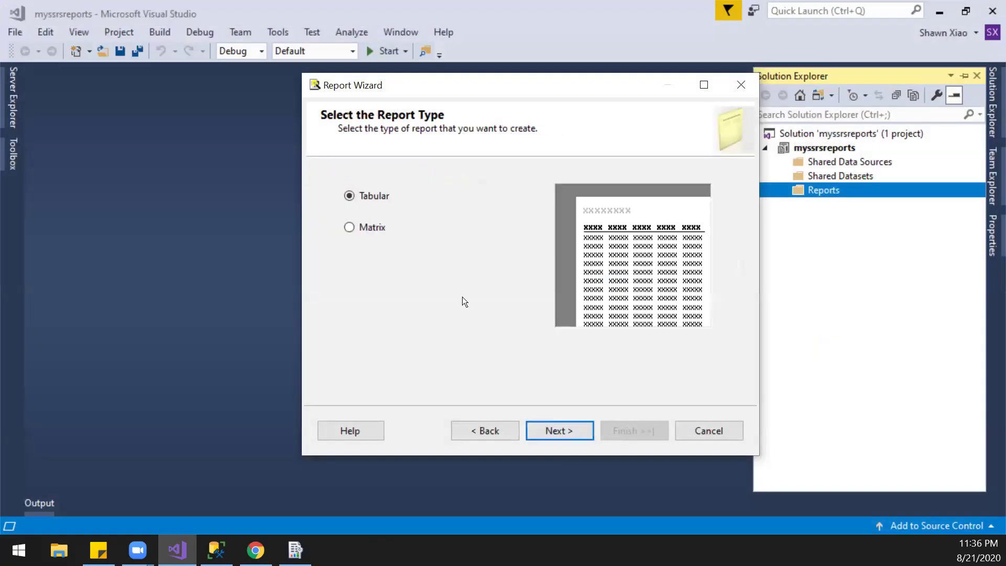
click(568, 428)
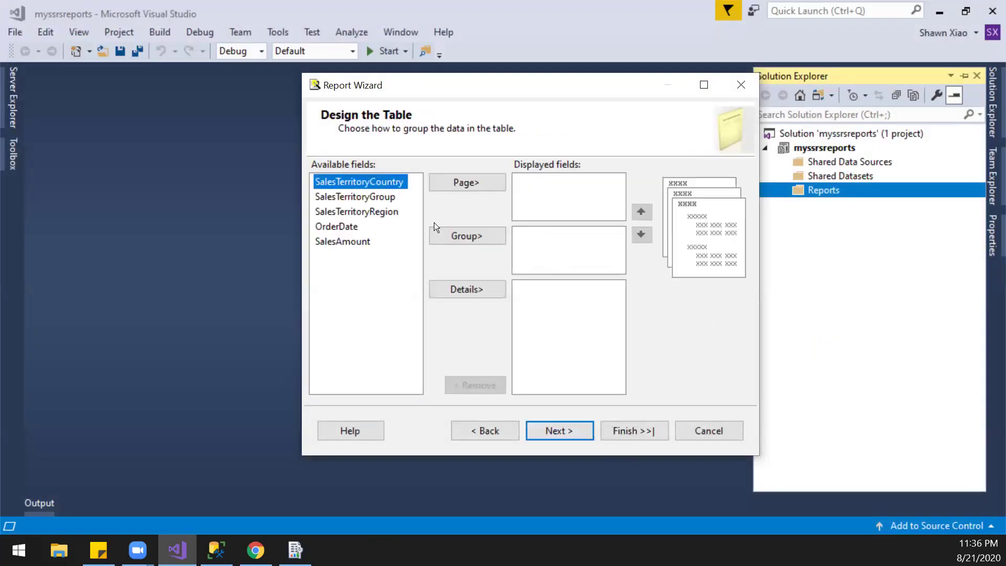
shift+click(356, 241)
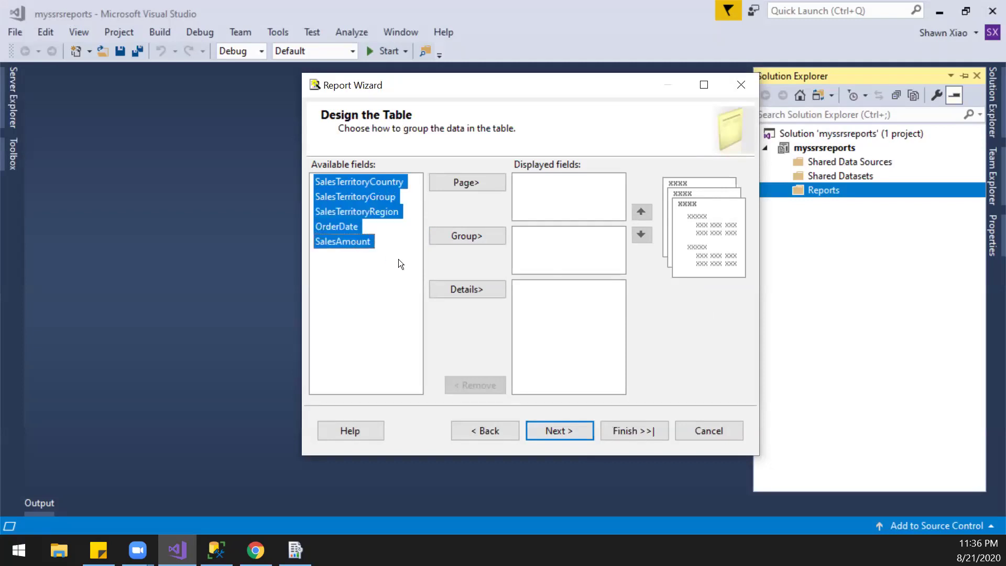
click(481, 290)
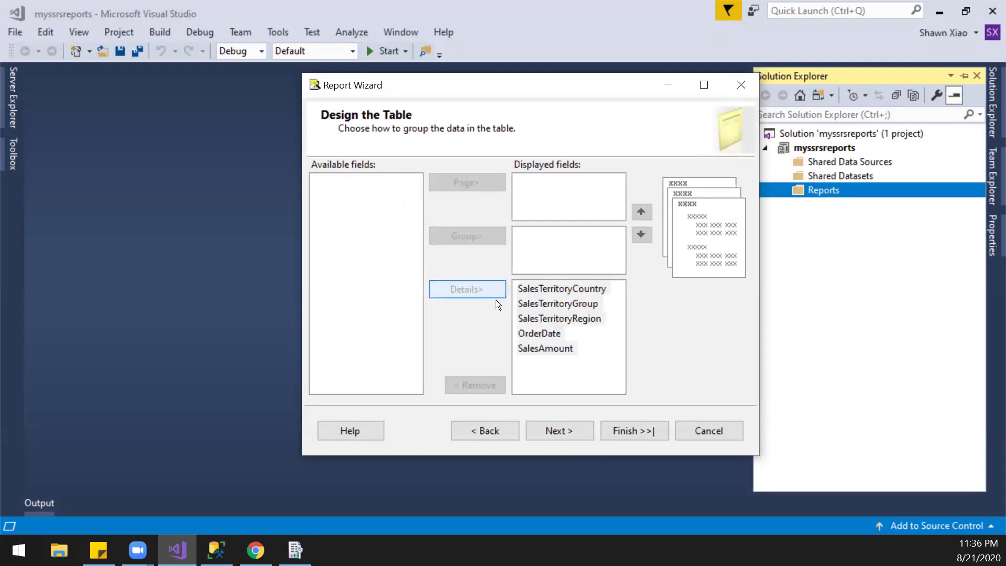
click(621, 433)
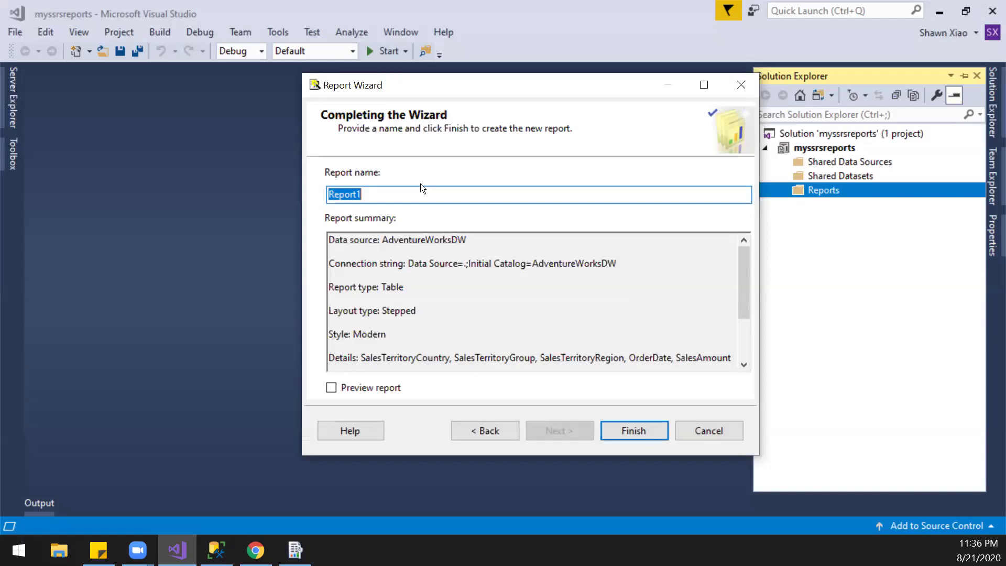
text(sA)
Name the report SalesReport, enable Preview report, and finish the wizard.
key(BackSpace)
key(BackSpace)
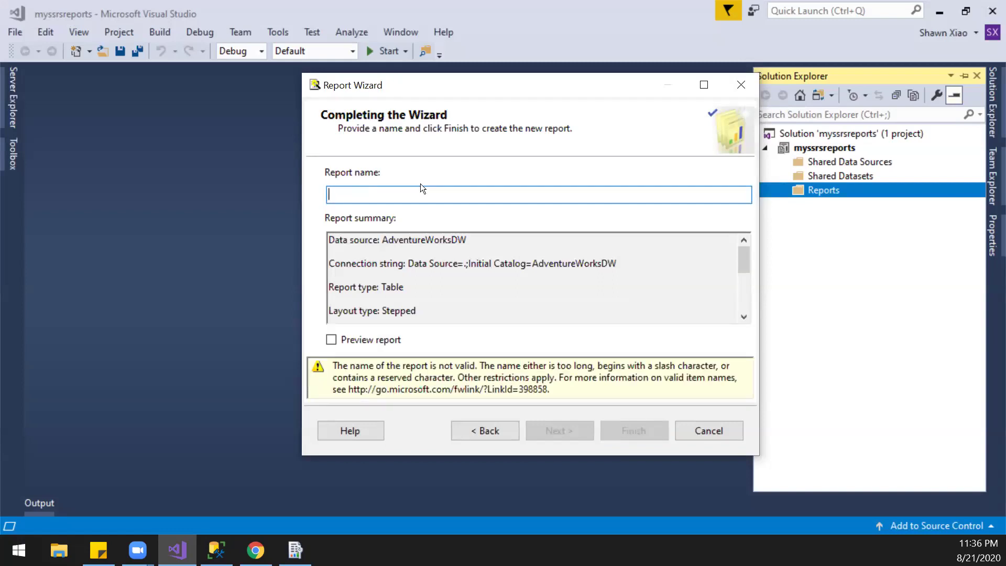
text(M)
key(BackSpace)
text(Sal)
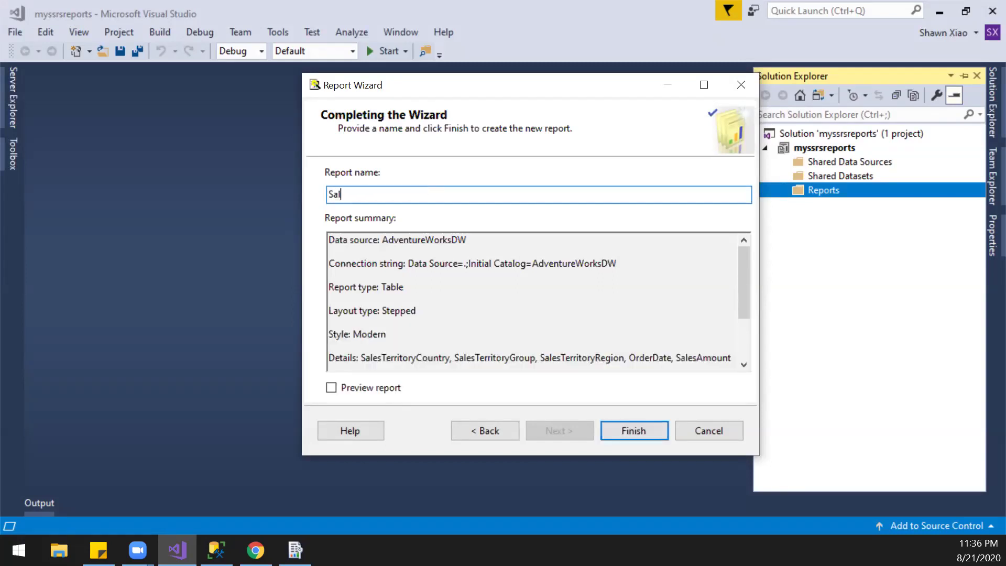
text(esRe)
text(port)
click(331, 387)
click(635, 423)
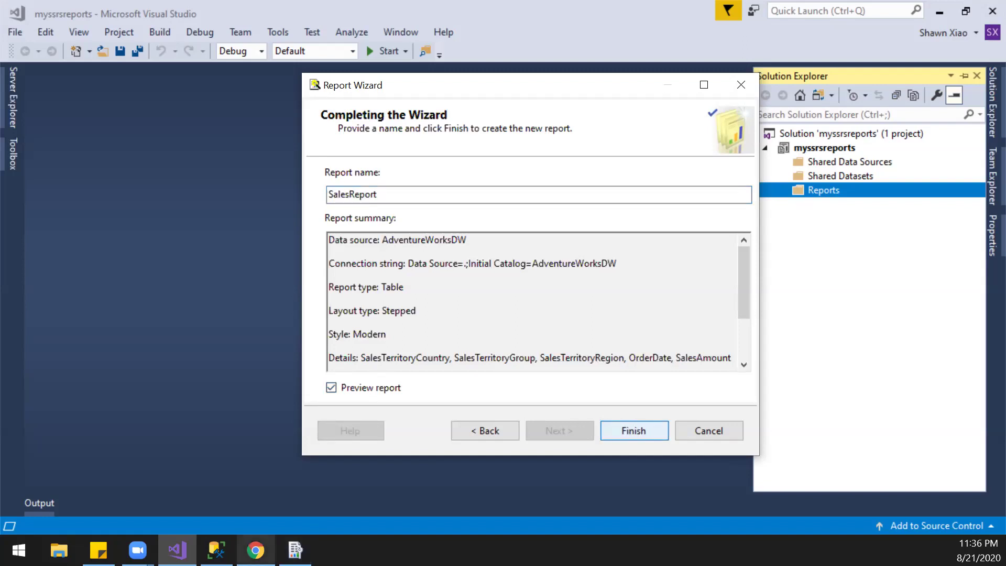
Open the report server web address from the Reporting Services configuration tool.
click(256, 550)
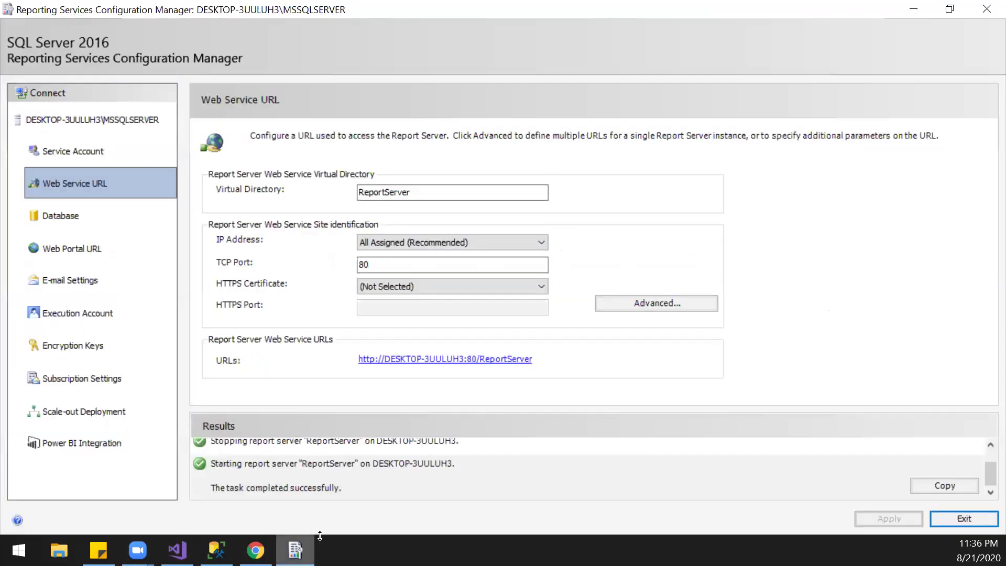
click(295, 550)
click(495, 359)
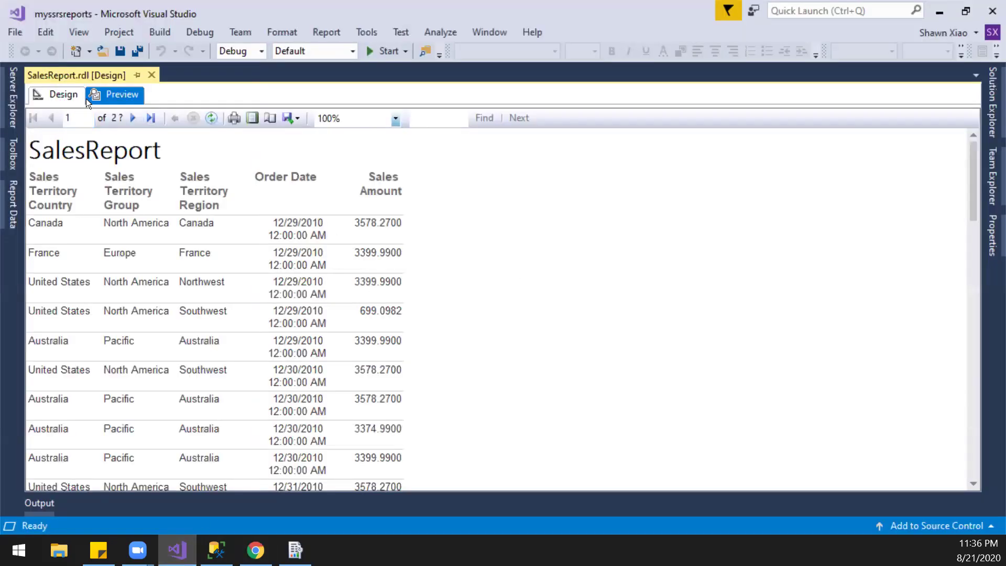
Show SalesReport in Design view, then select and deselect its title textbox.
click(68, 97)
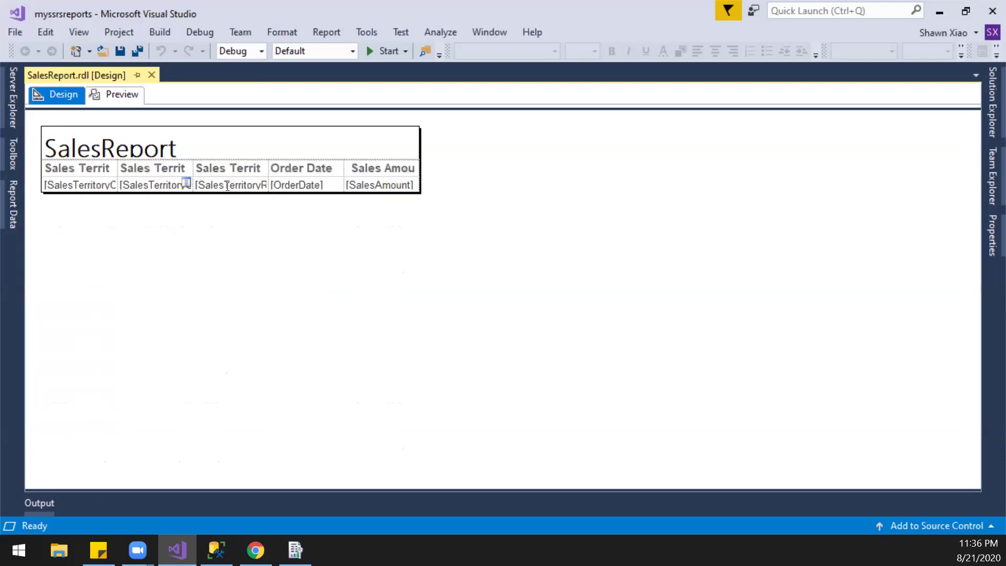
click(421, 144)
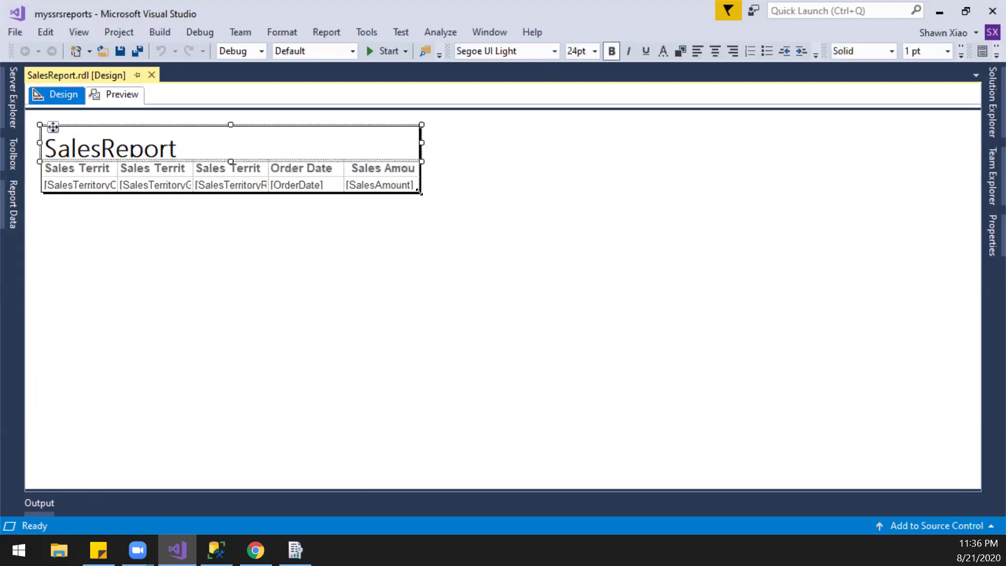
click(548, 237)
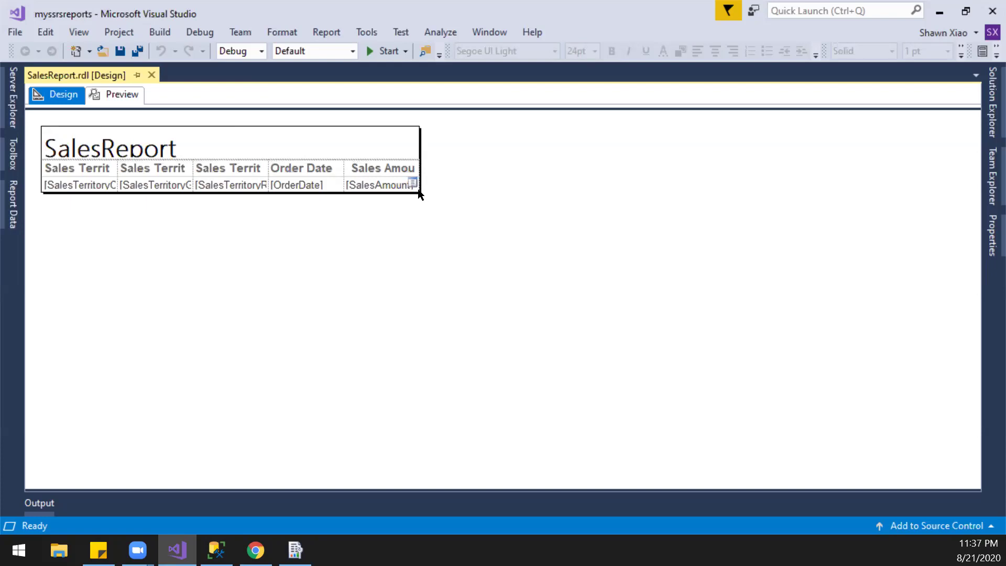
Enlarge the report body and widen the table to fill it.
drag(419, 194, 709, 286)
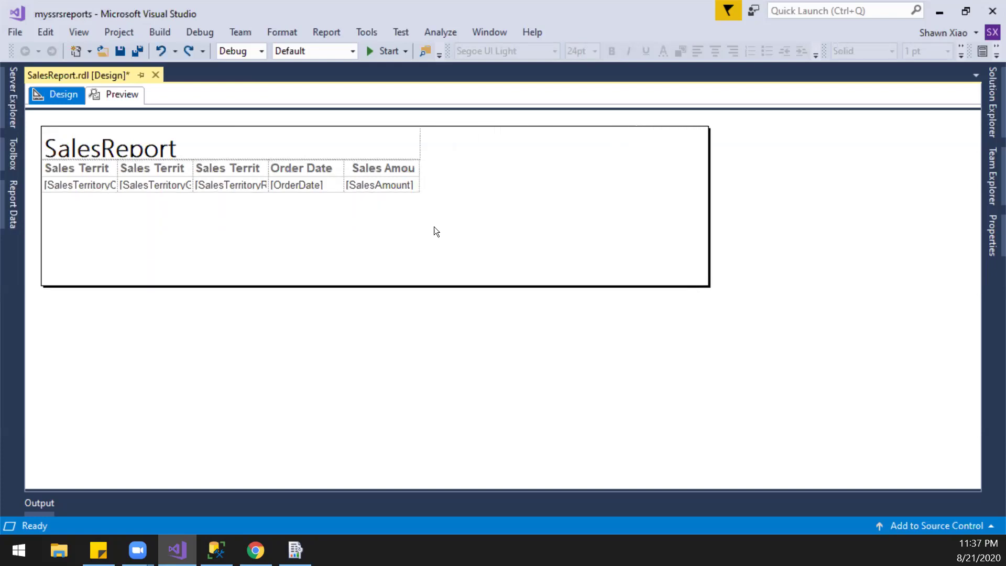
double_click(211, 168)
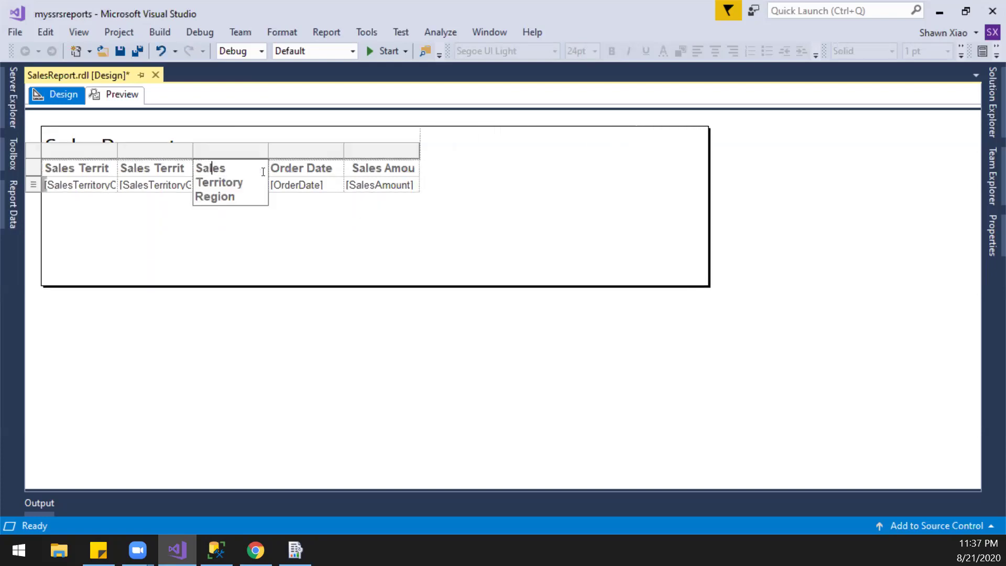
click(34, 147)
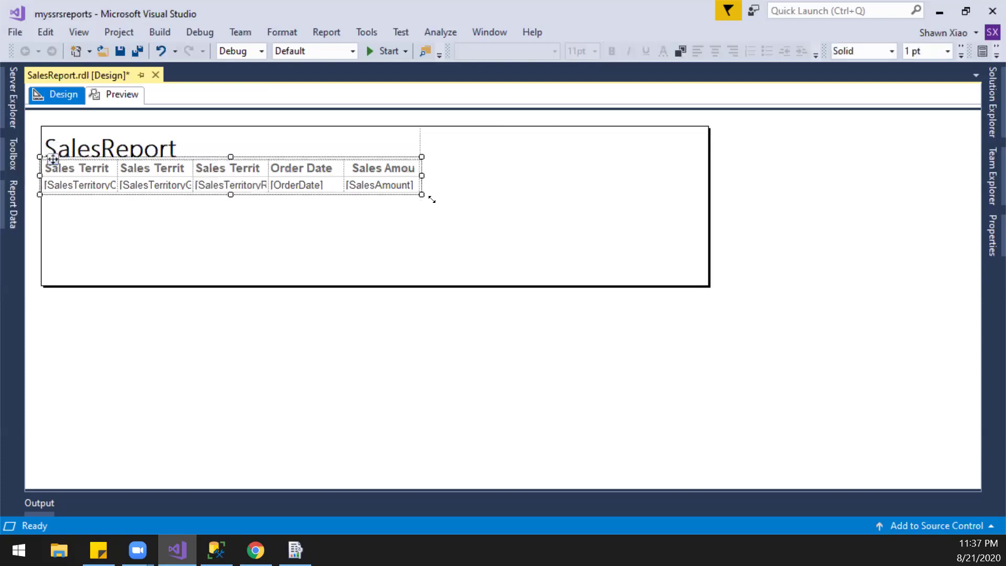
mouse_move(432, 199)
mouse_down()
mouse_move(707, 251)
mouse_move(708, 229)
mouse_up()
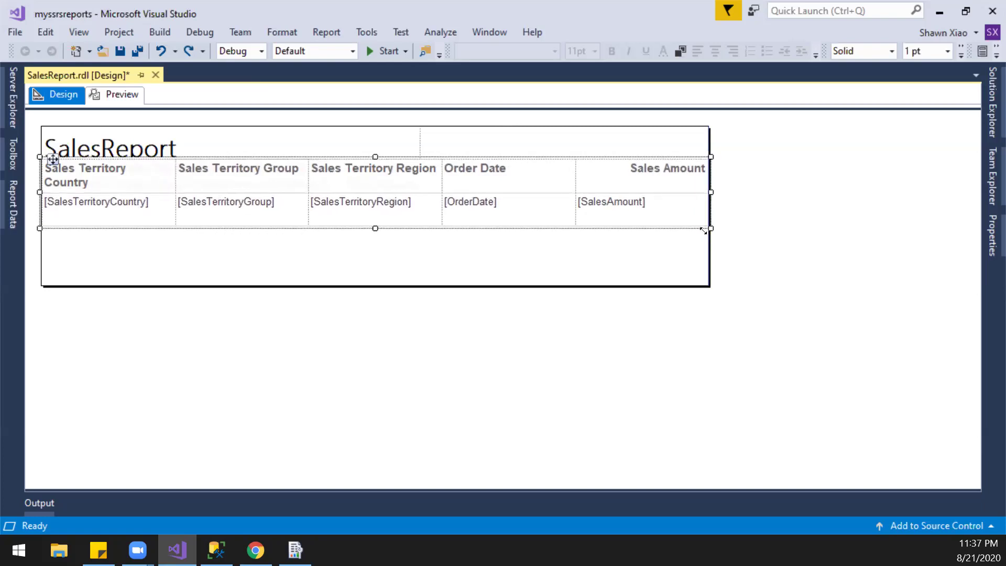
Stretch the SalesReport title wider and preview the rendered report.
click(200, 133)
drag(422, 142, 711, 142)
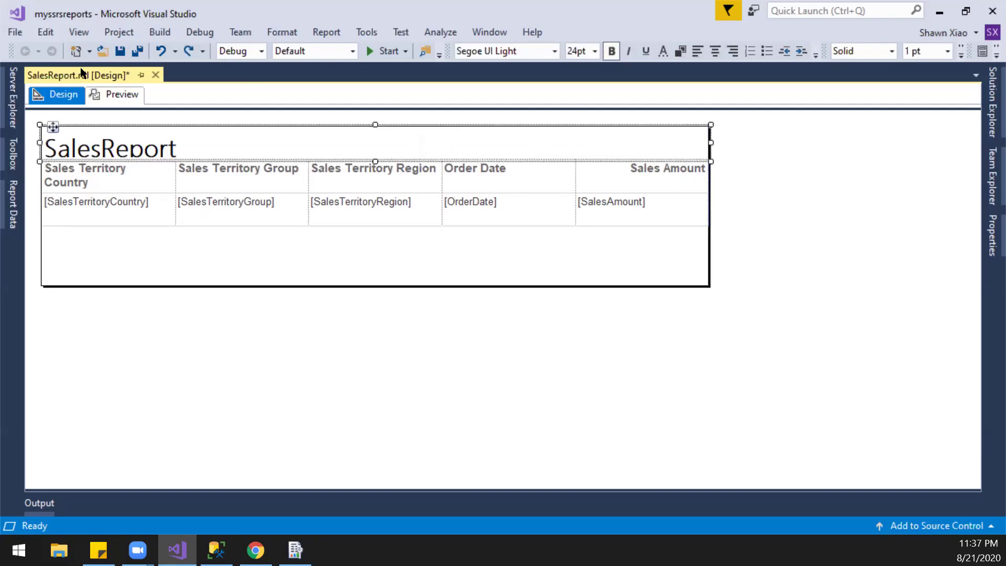
click(120, 95)
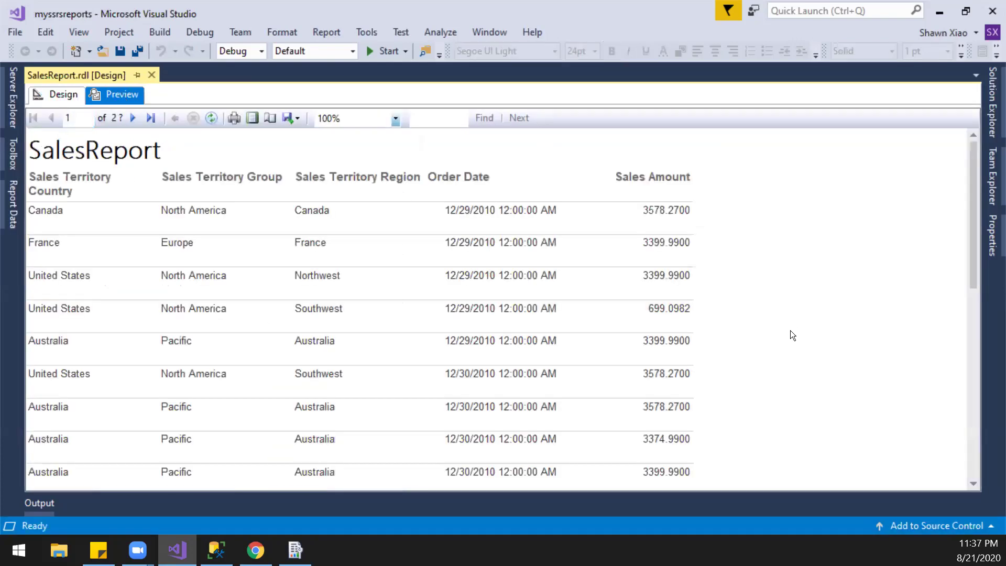
Return SalesReport to Design view and show the myssrsreports project tree in Solution Explorer.
click(64, 96)
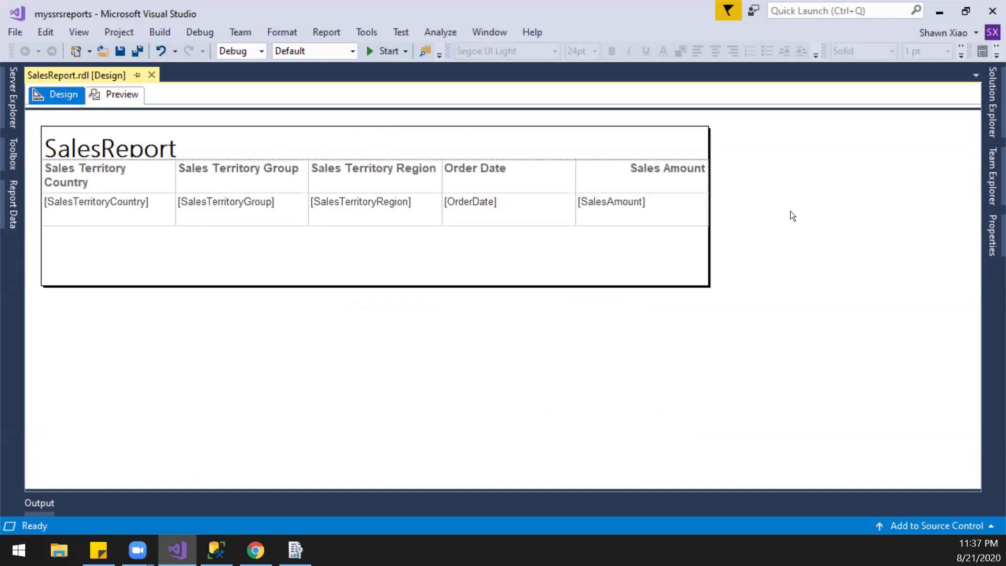
click(256, 551)
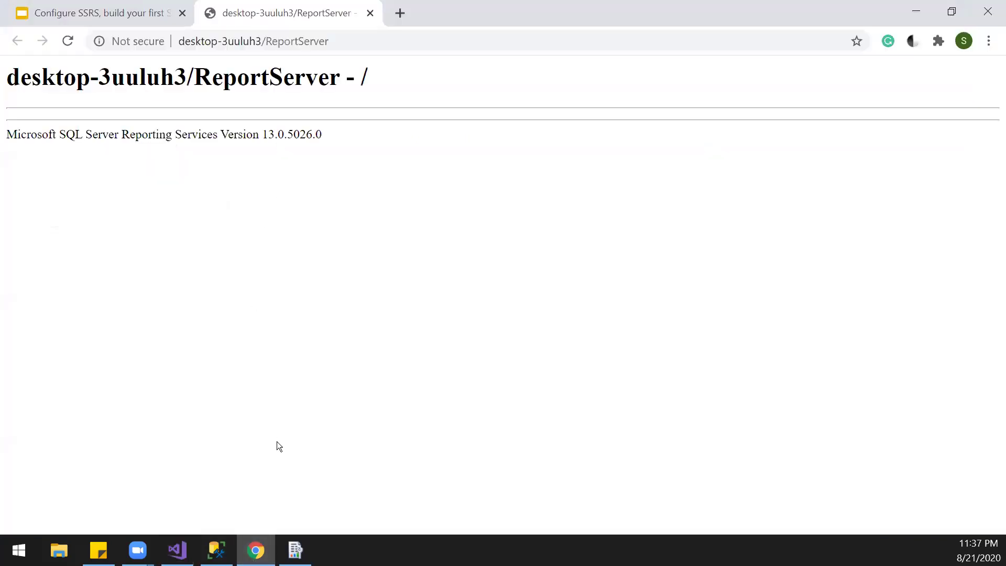
click(177, 551)
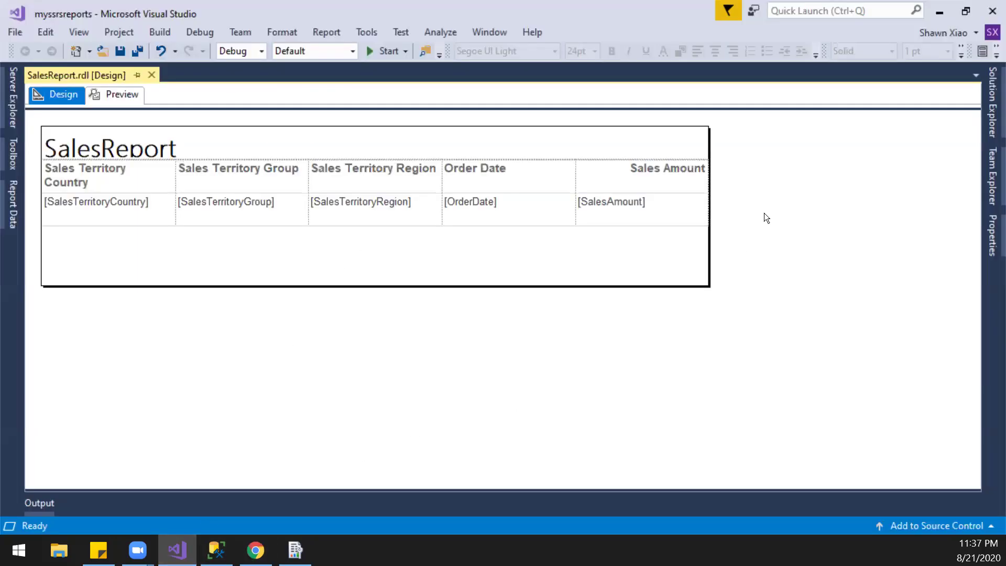
click(993, 124)
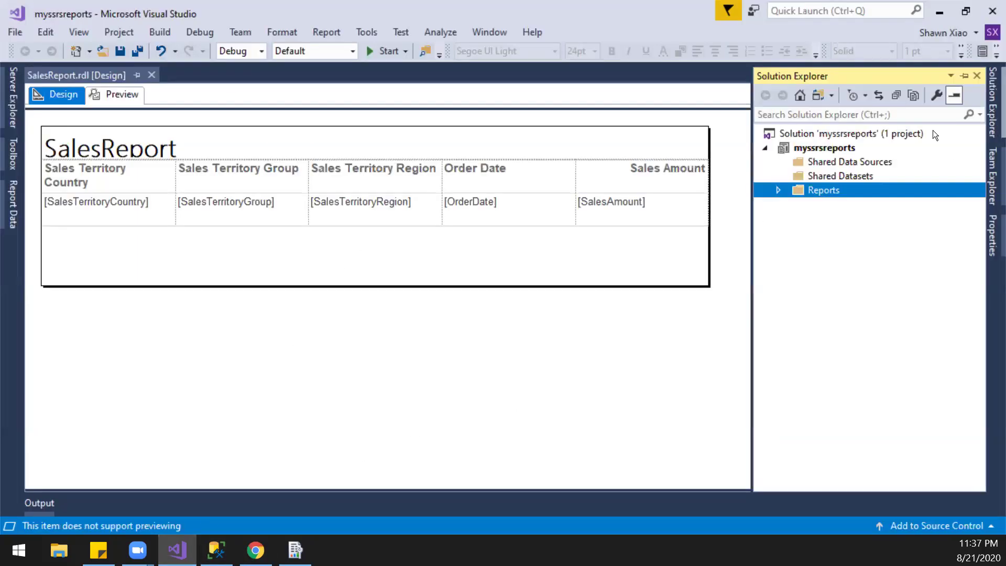
Open the myssrsreports project properties and select the TargetServerURL value.
right_click(829, 148)
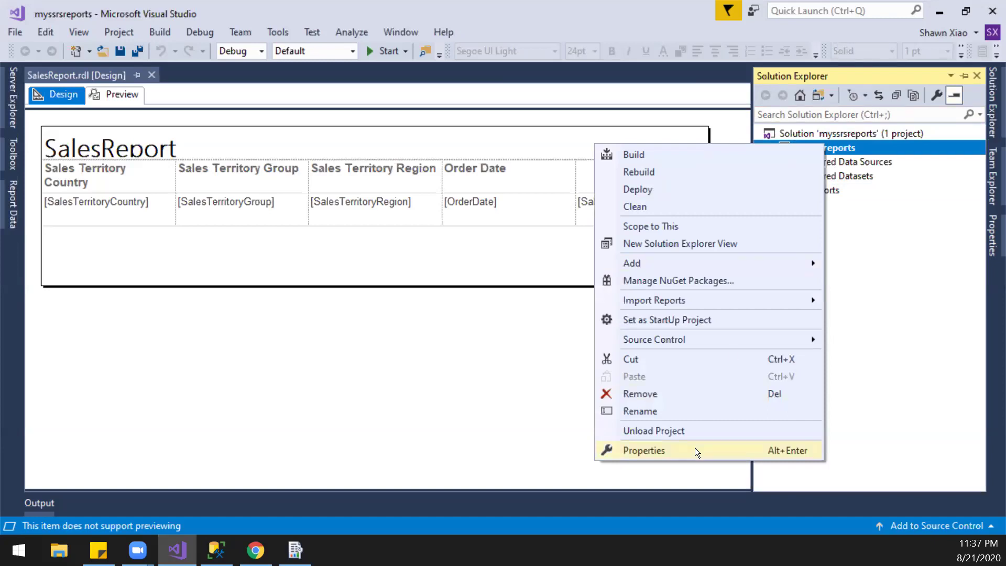
click(695, 450)
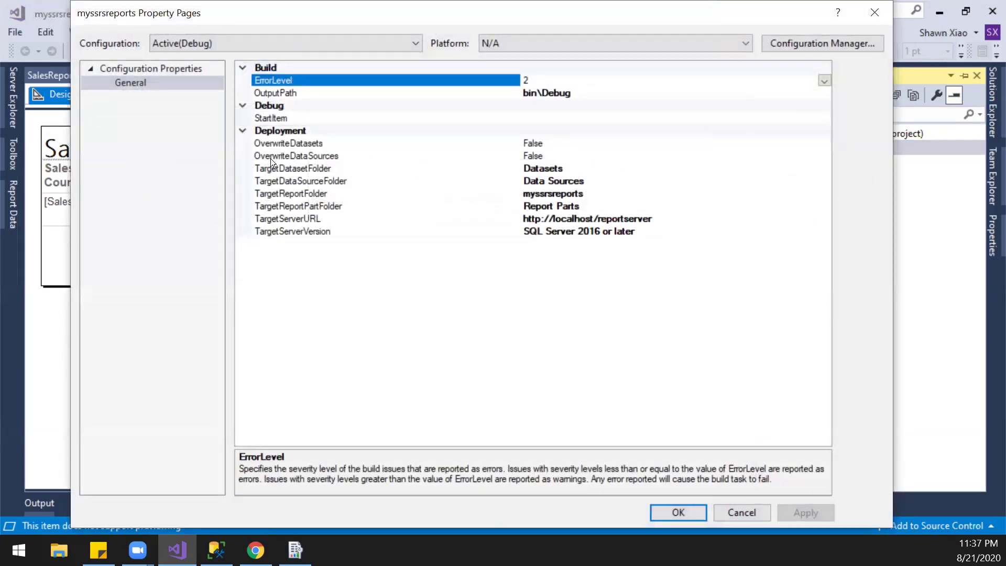
click(690, 224)
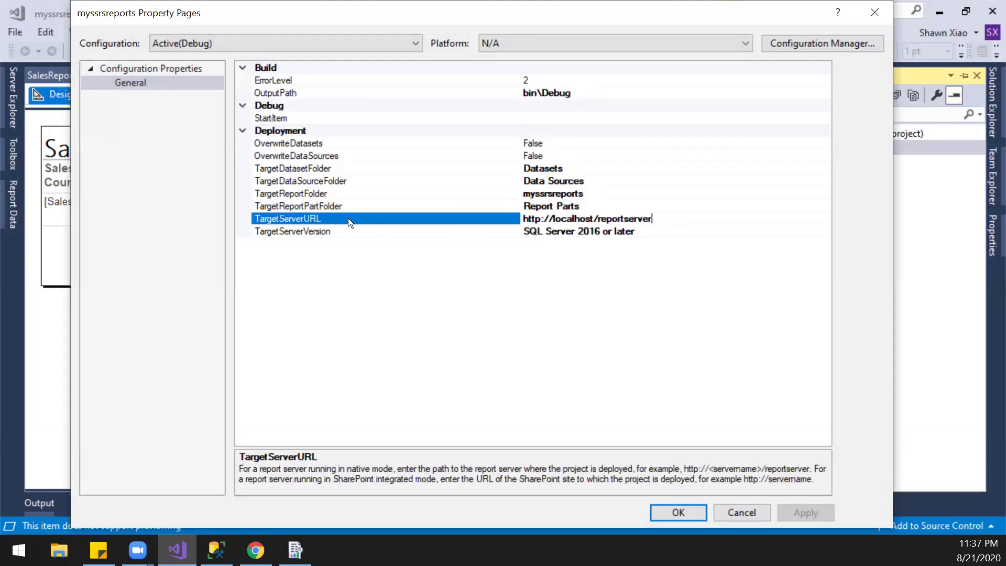
click(403, 224)
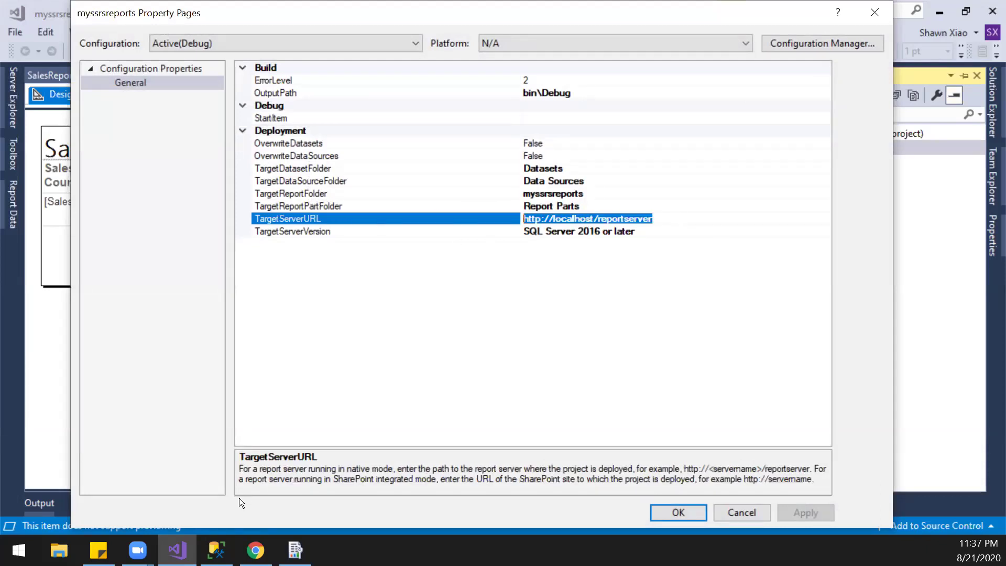
click(255, 550)
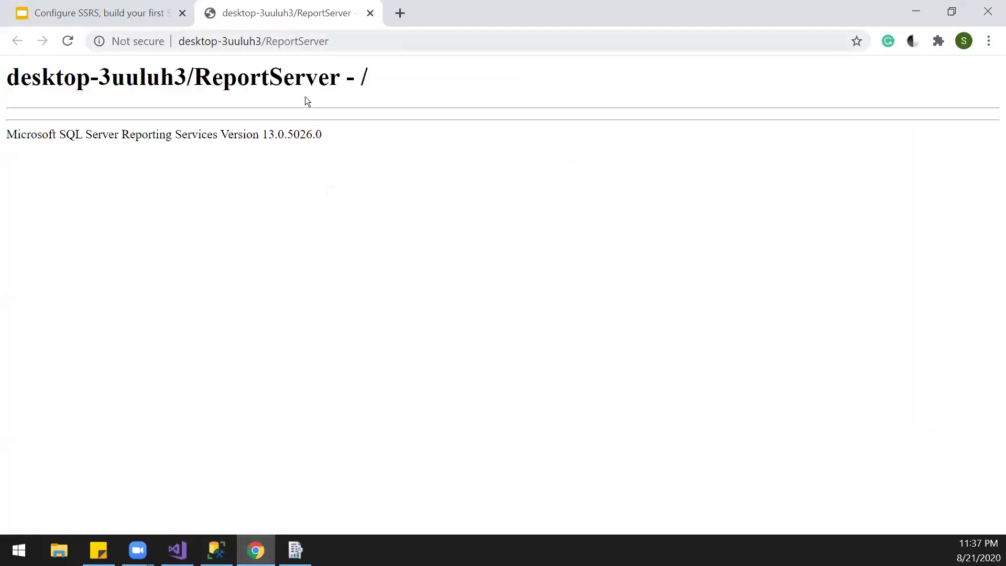
key(ctrl+l)
right_click(338, 41)
click(380, 150)
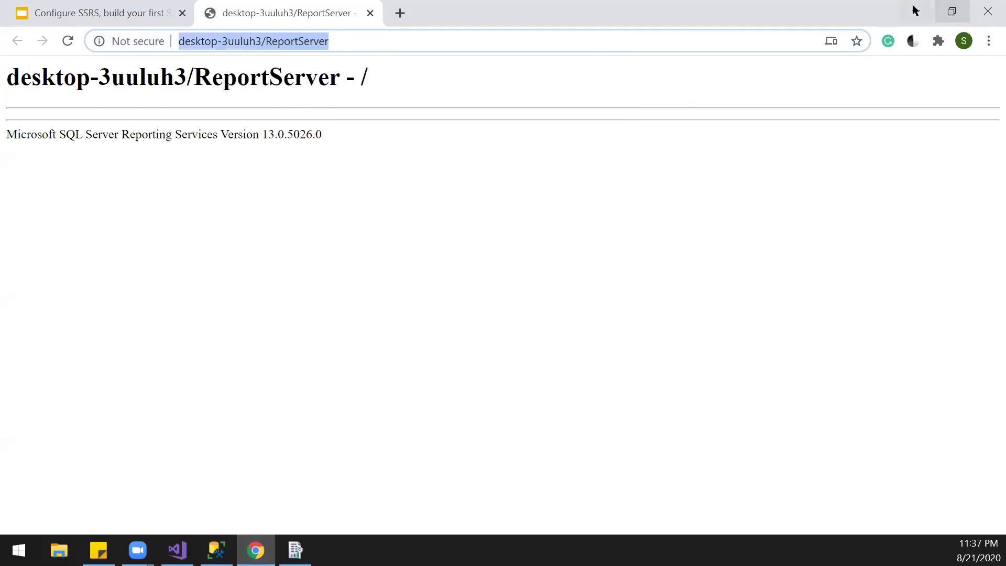
Paste the copied address into TargetServerURL and accept the project properties.
key(alt+Tab)
click(679, 224)
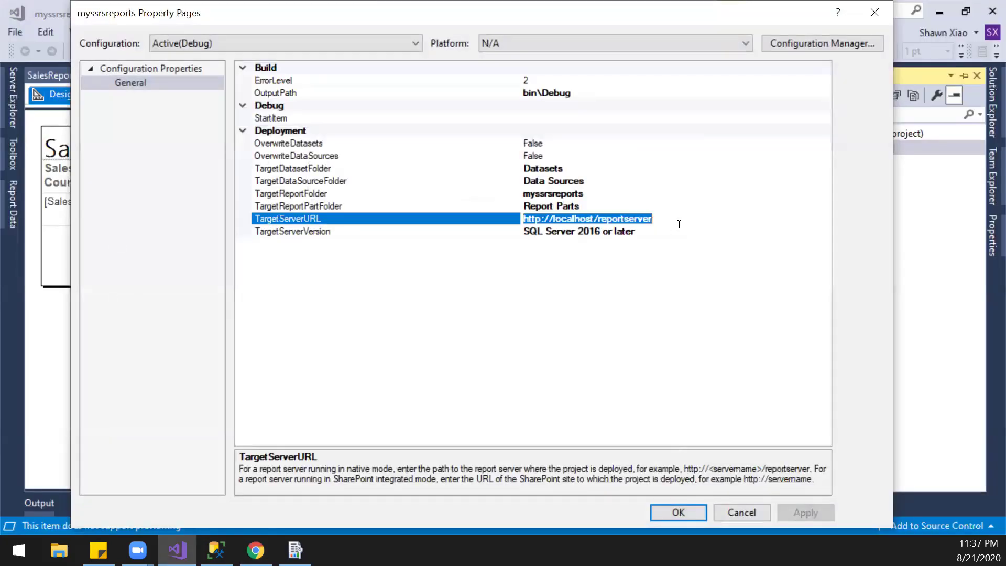
key(ctrl+v)
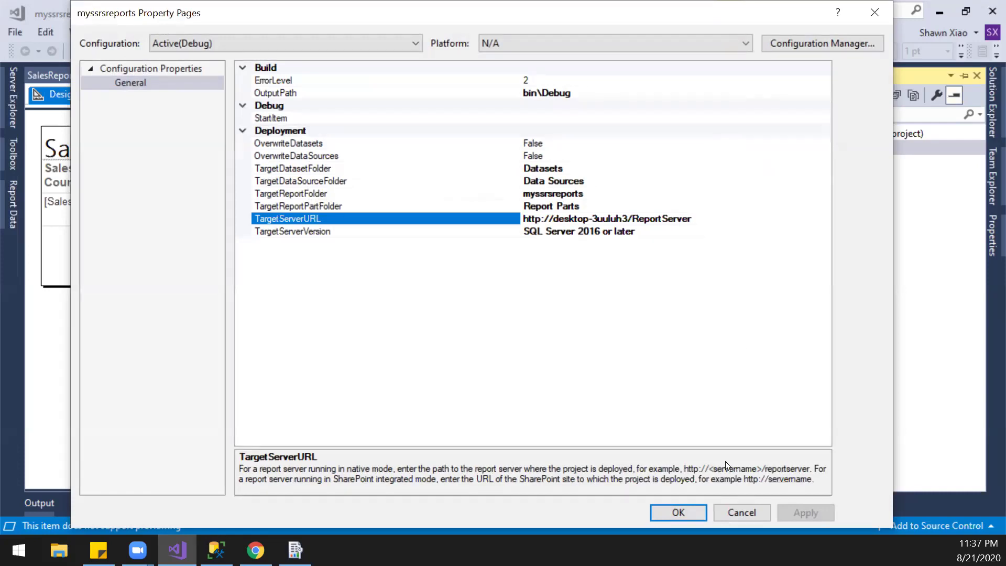
click(695, 510)
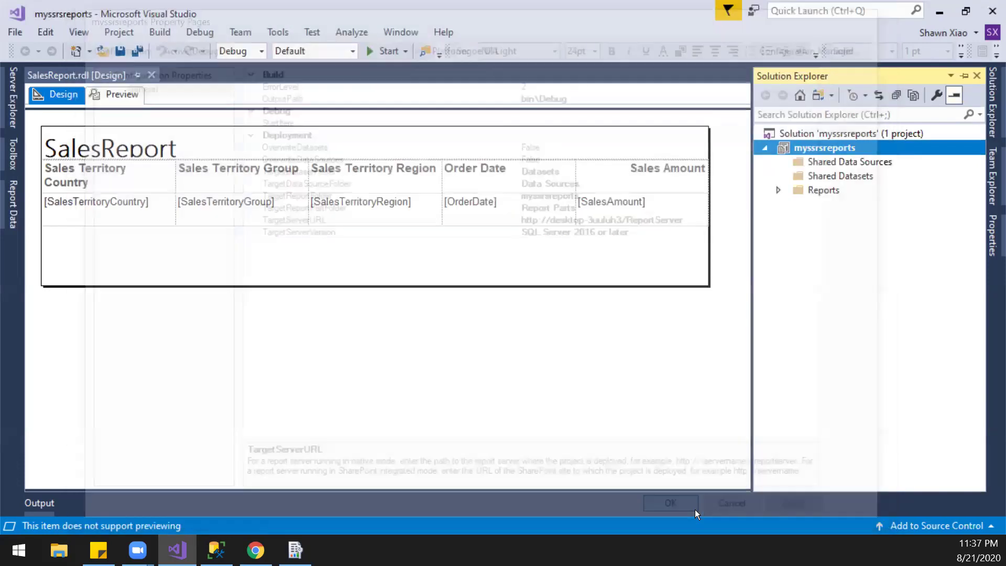
Rebuild the myssrsreports project and confirm the build succeeded.
right_click(812, 152)
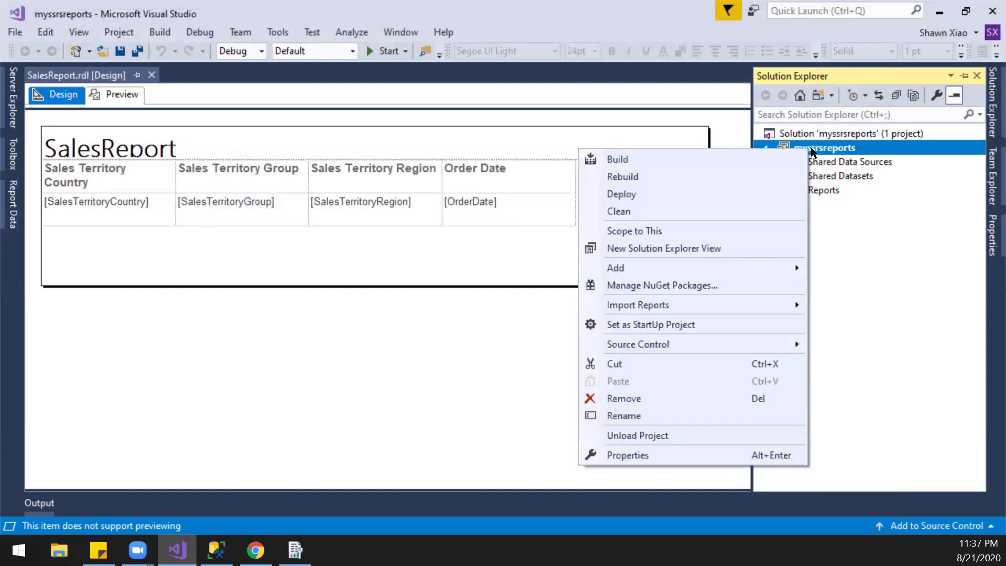
click(698, 176)
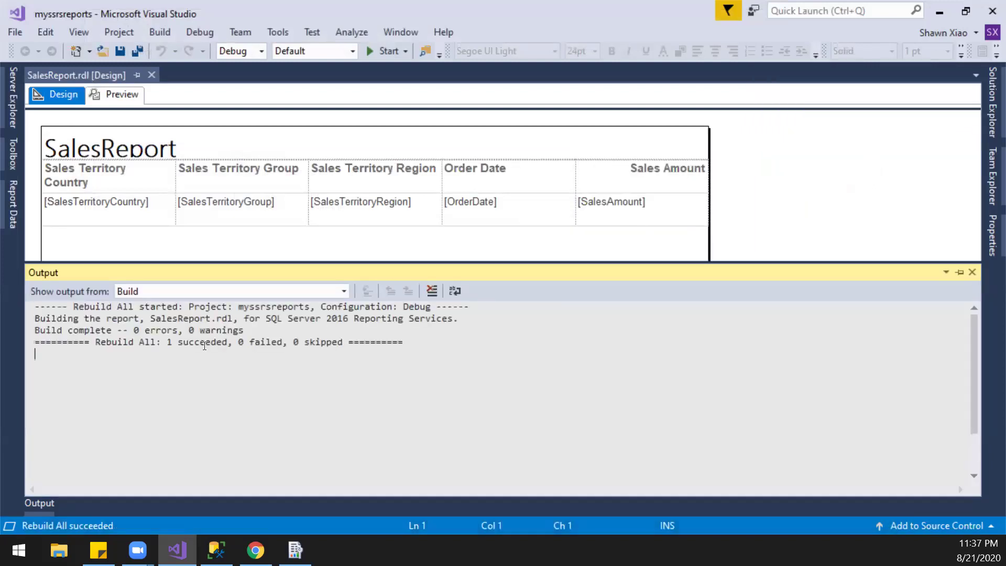
double_click(205, 343)
Deploy the project to the report server and confirm the deployment succeeded.
click(997, 118)
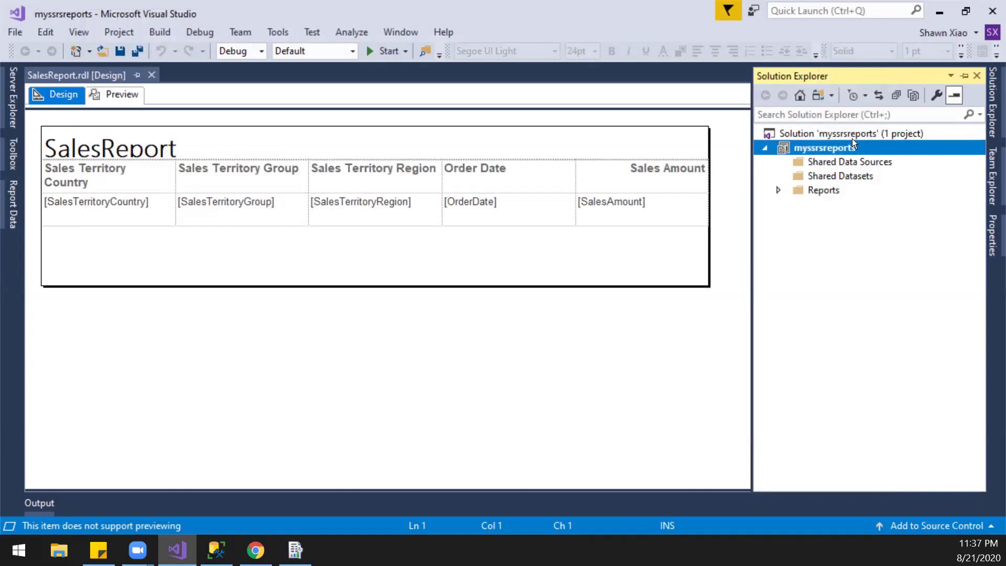
right_click(836, 149)
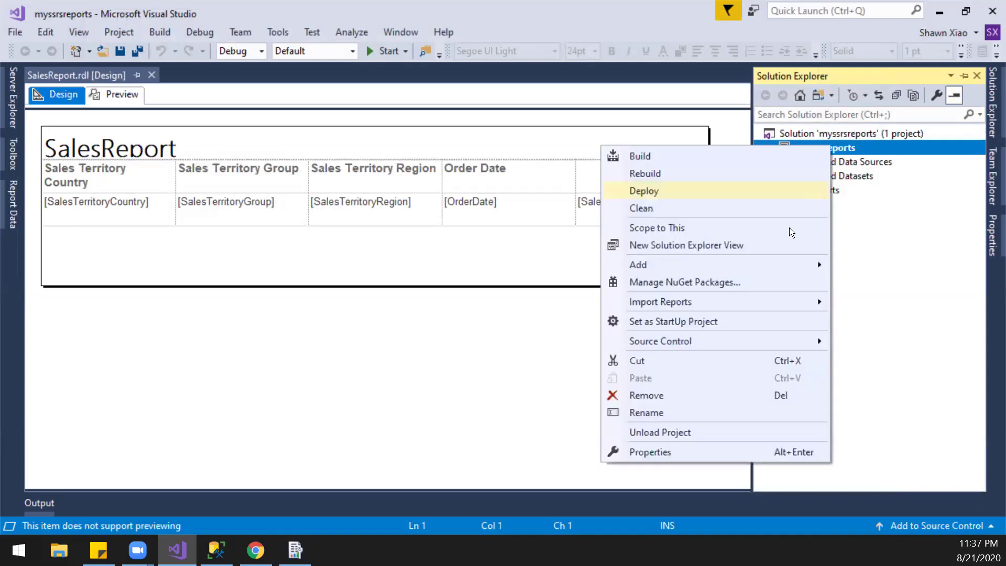
click(678, 191)
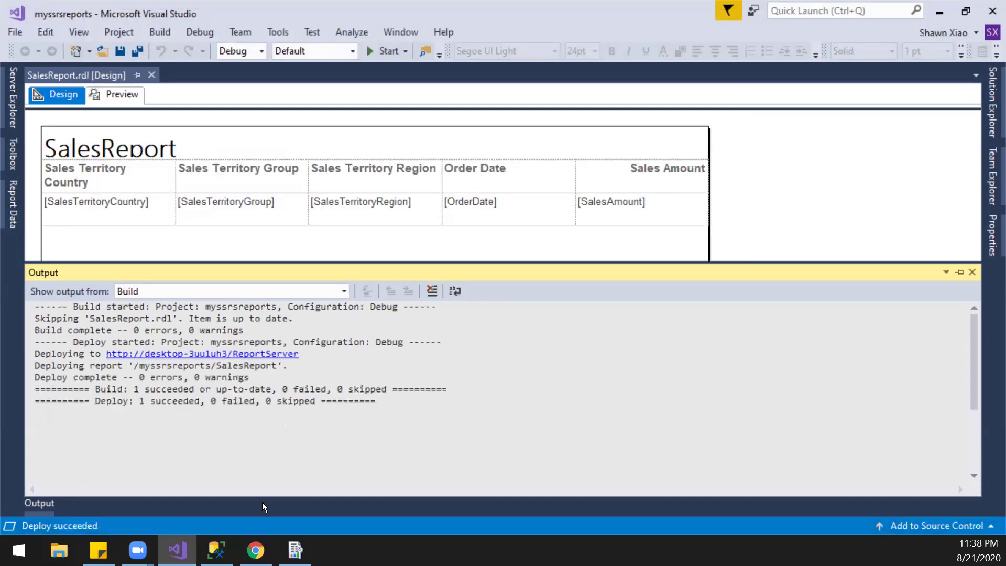
double_click(175, 401)
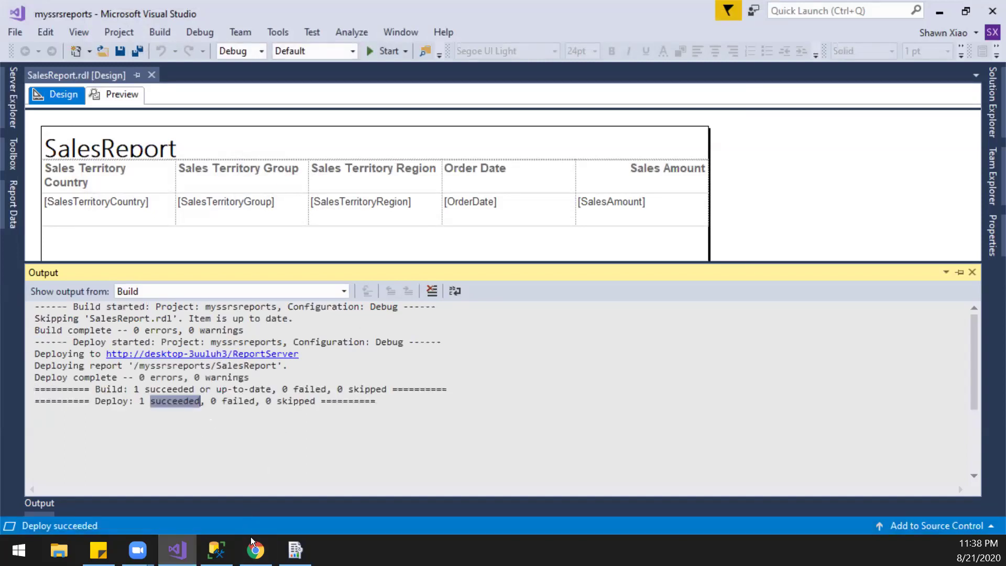
Refresh the ReportServer page in Chrome and open myssrsreports > SalesReport.
click(254, 549)
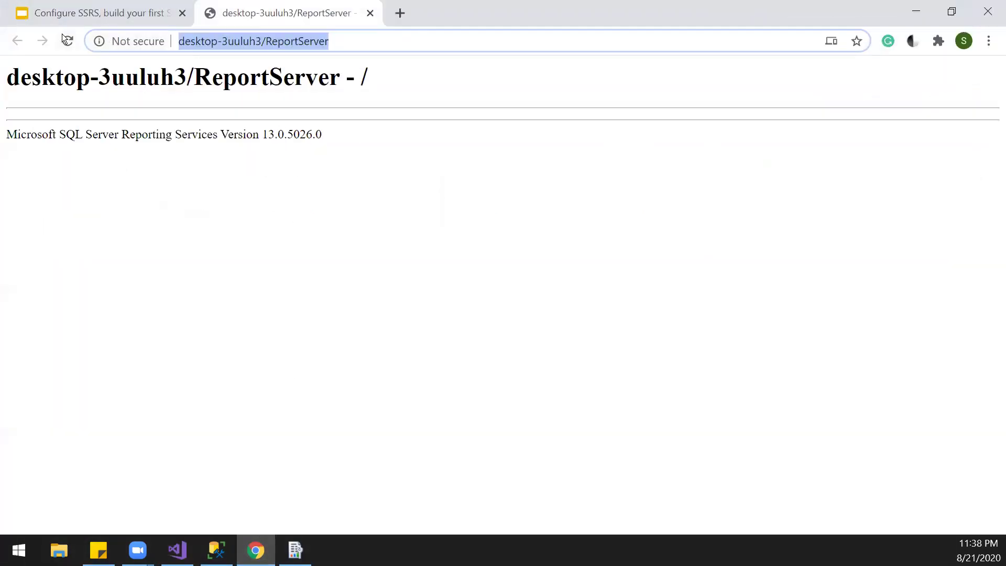
click(68, 42)
click(363, 132)
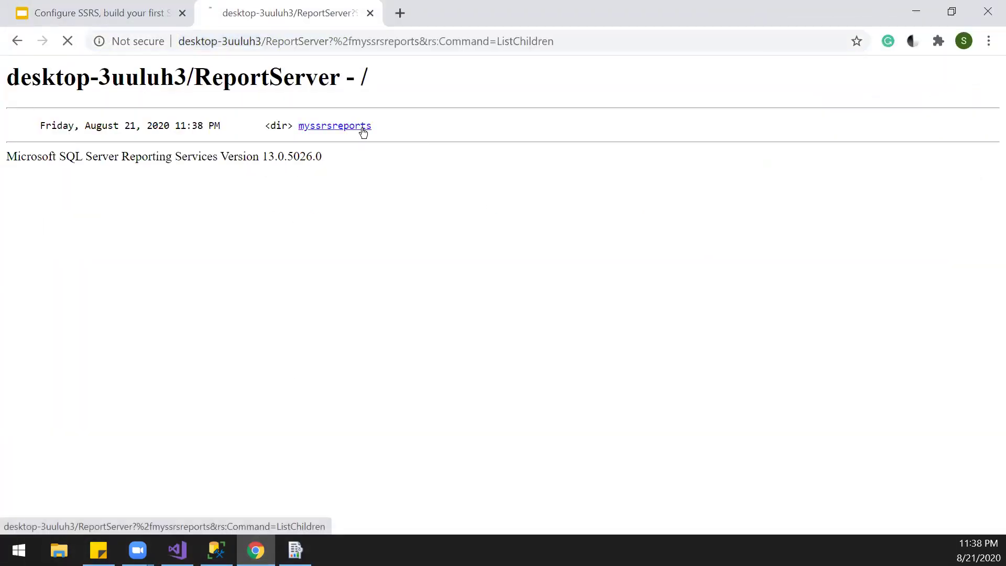
click(322, 141)
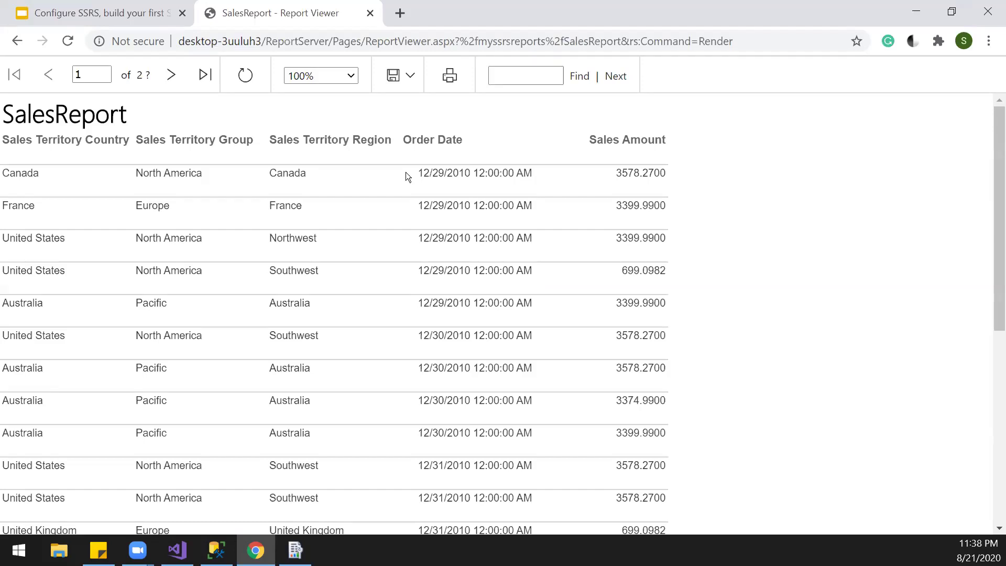
Step through the SSRS presentation slides to the final 'Thanks for watching!' slide.
click(118, 12)
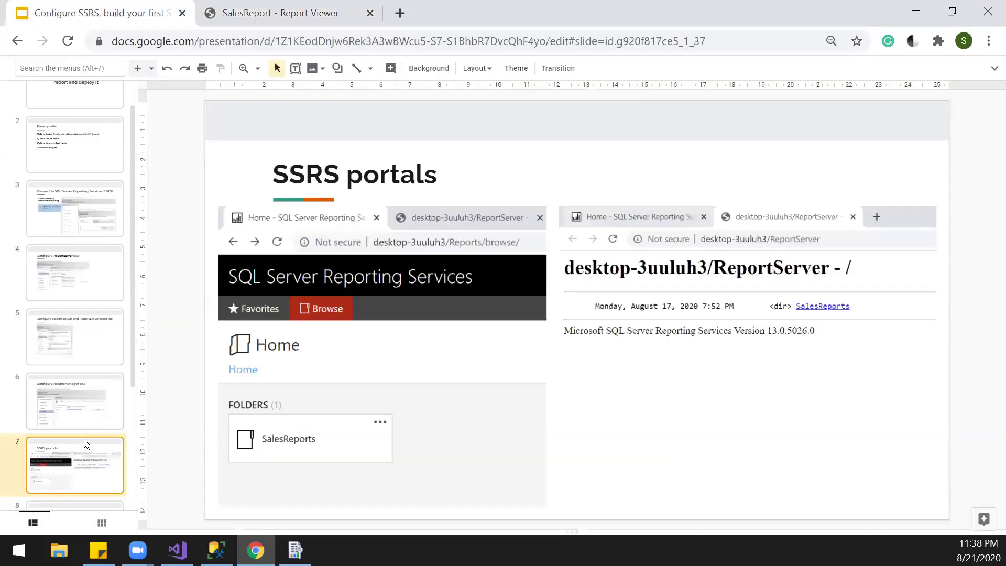
scroll(82, 445, down, 3)
click(91, 365)
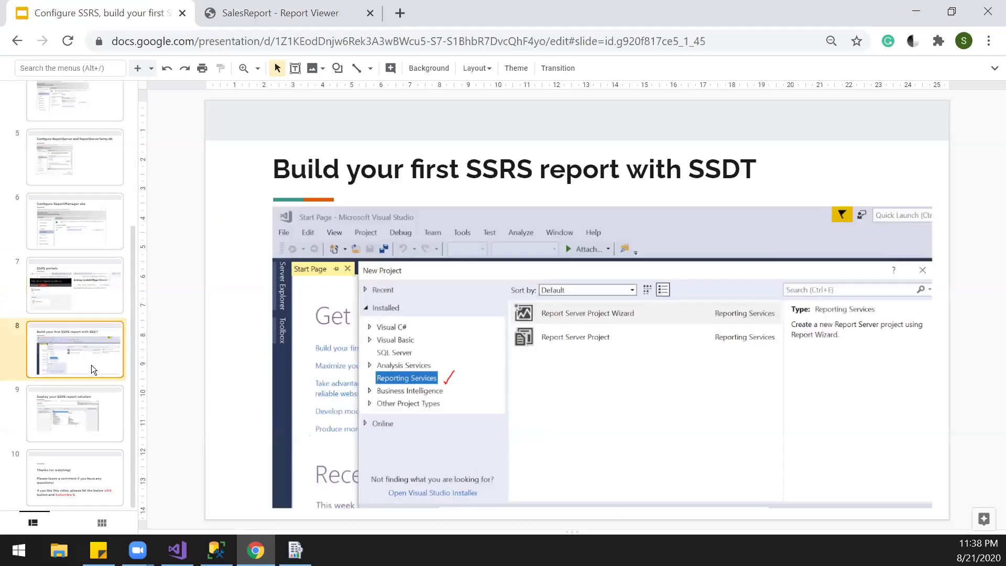
click(90, 412)
click(88, 461)
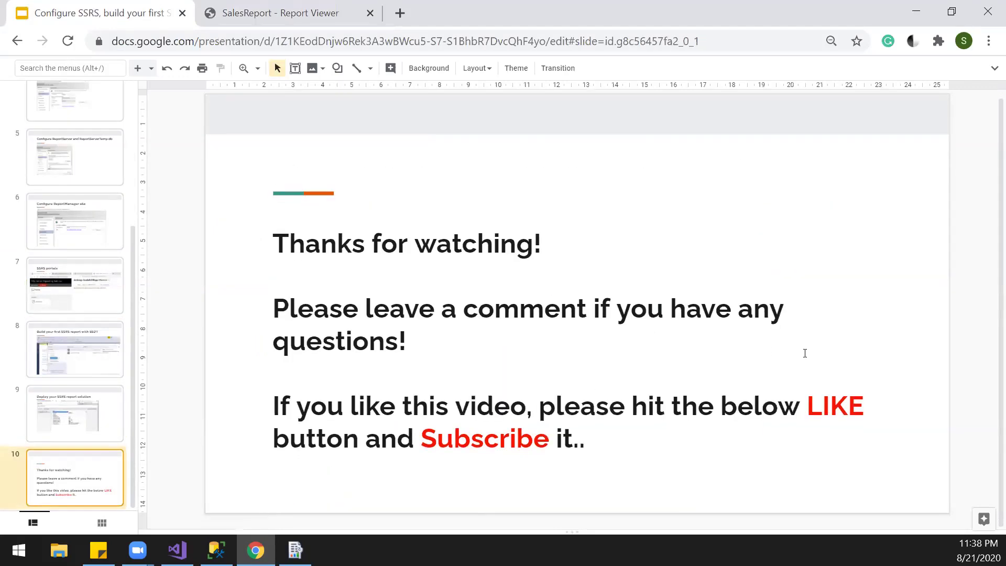